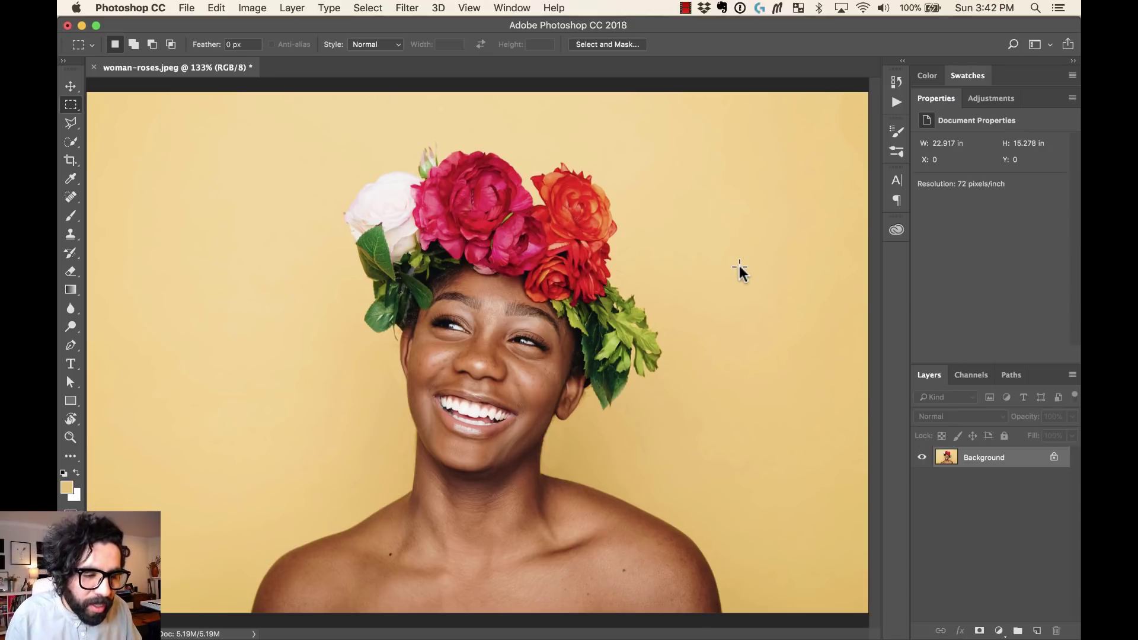
Open the Select menu for the woman-roses photo
click(368, 8)
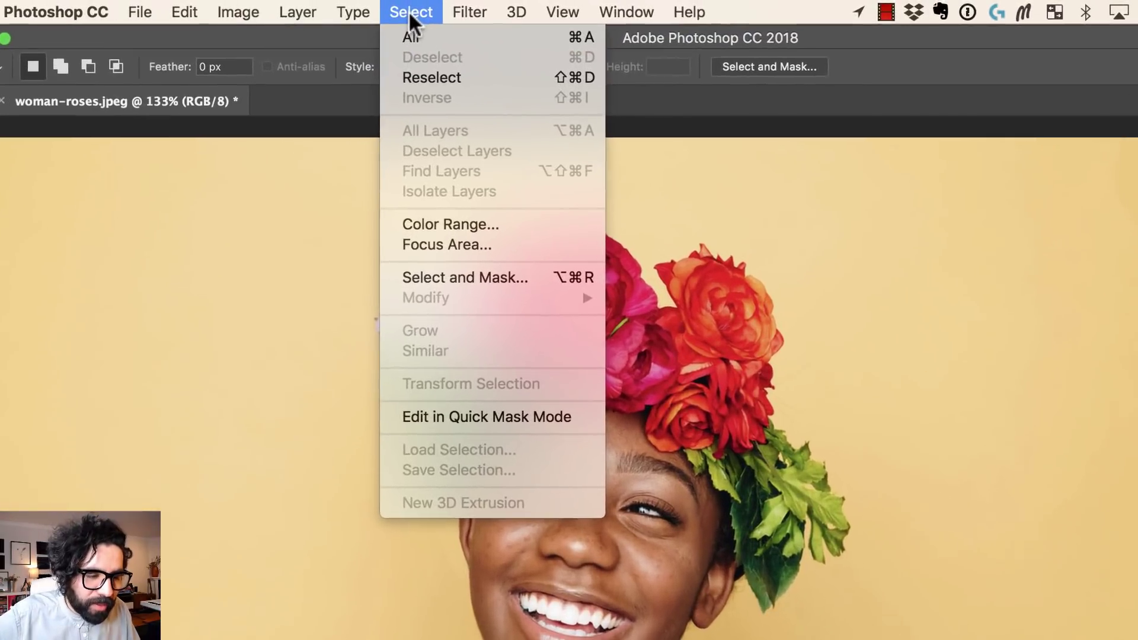
Open Select > Color Range, set to Sampled Colors at Fuzziness 23, and show the preset colour list
click(409, 11)
click(409, 11)
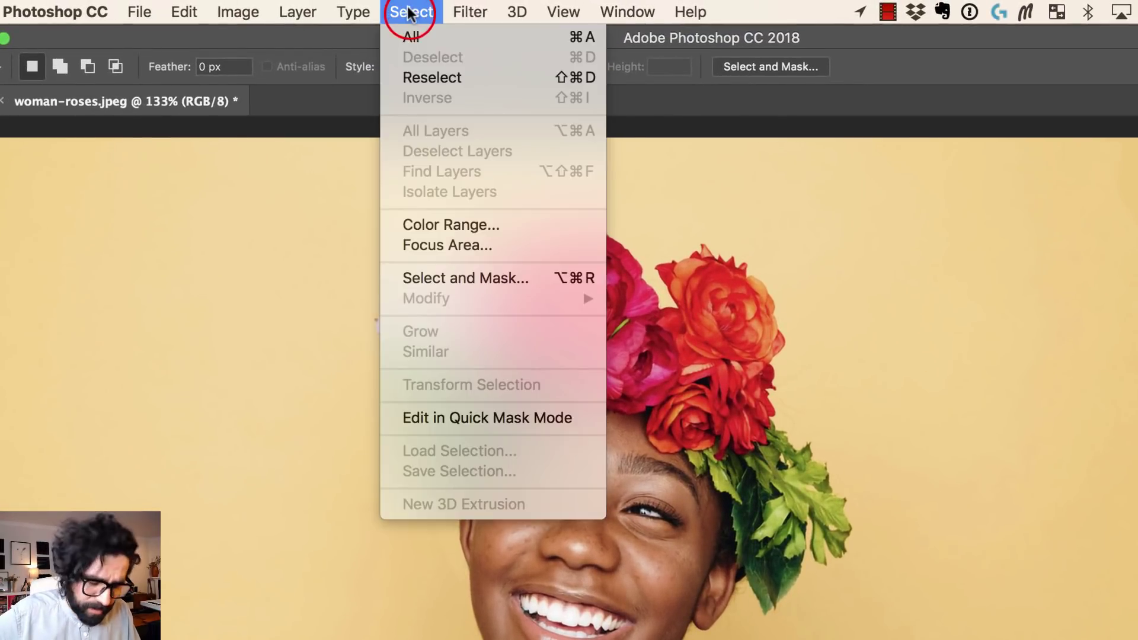
click(468, 224)
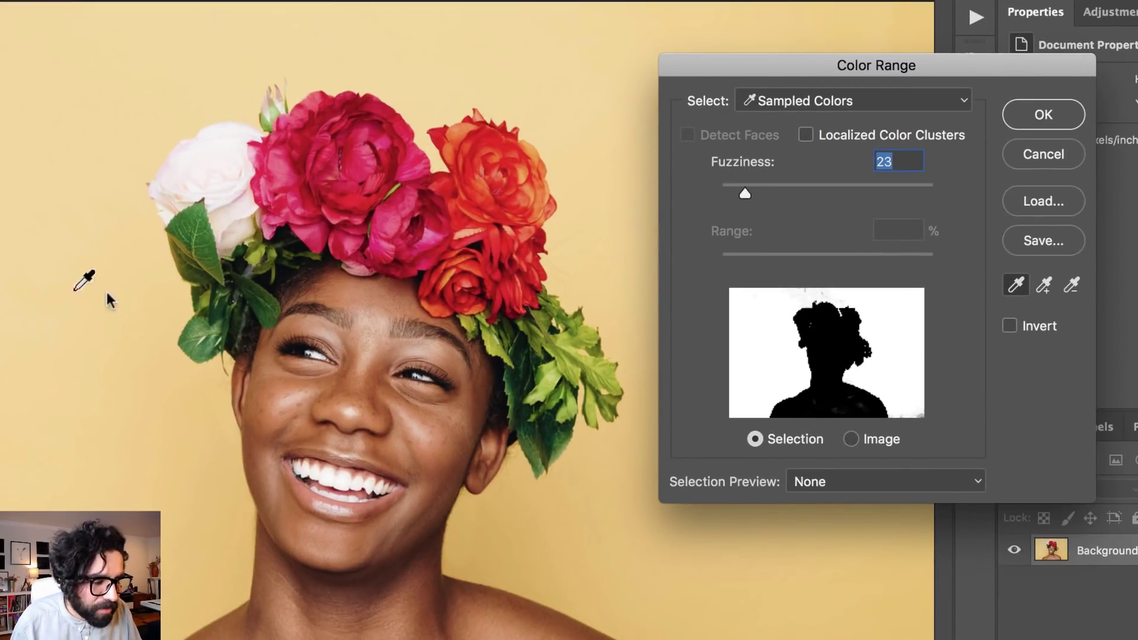
click(891, 102)
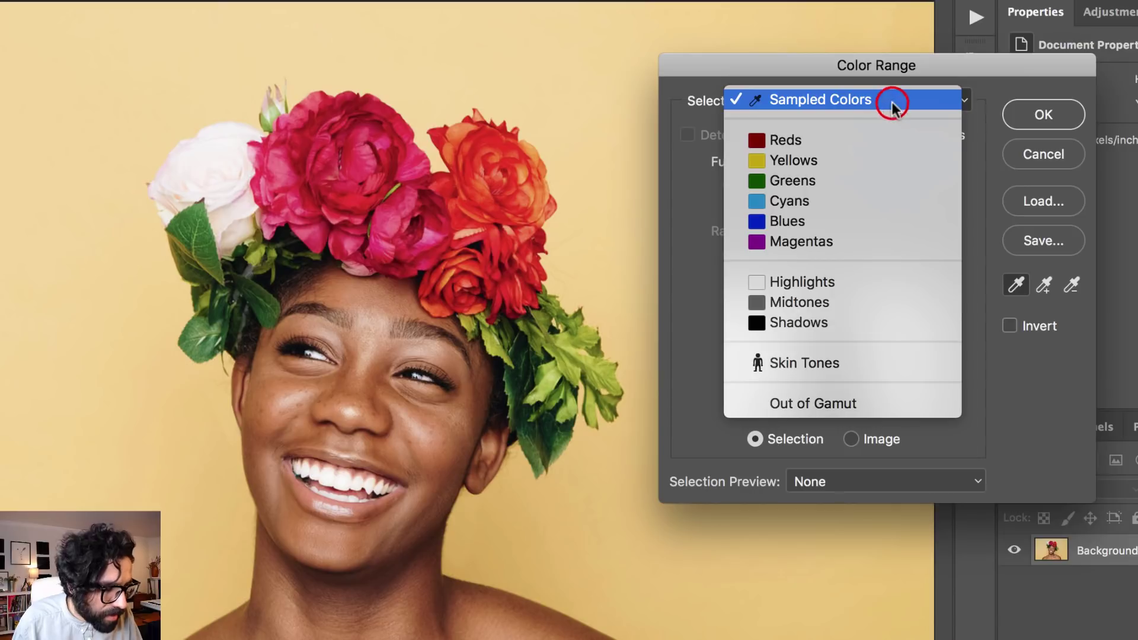
Preview the Reds, Yellows, Greens and Skin Tones presets, then return to Sampled Colors
click(870, 143)
click(845, 102)
click(844, 122)
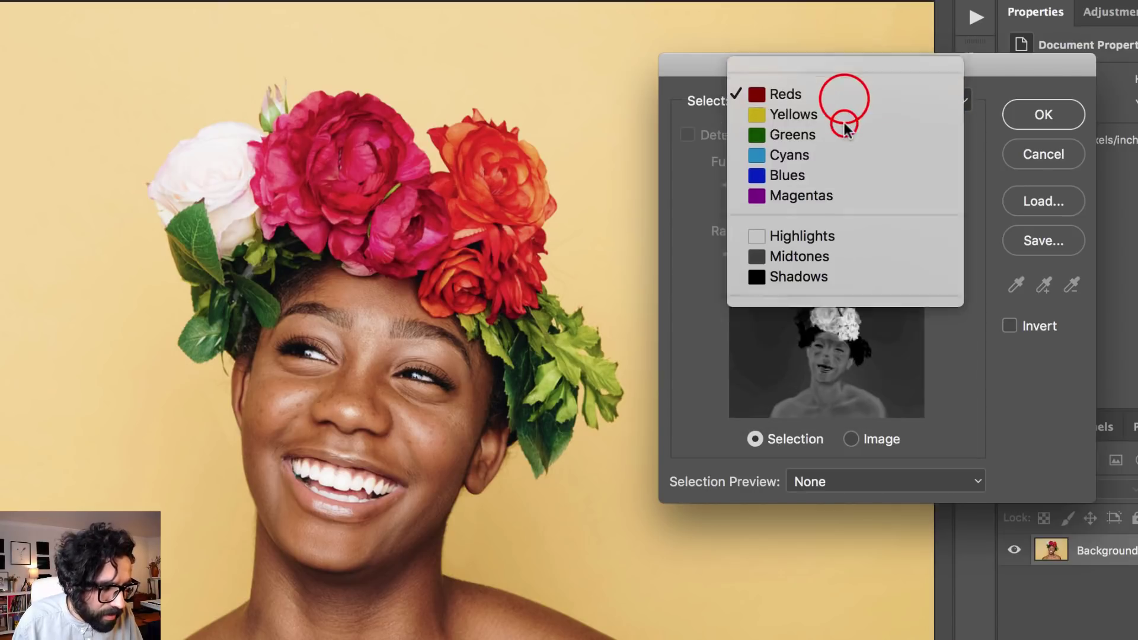
click(828, 98)
click(827, 120)
click(837, 97)
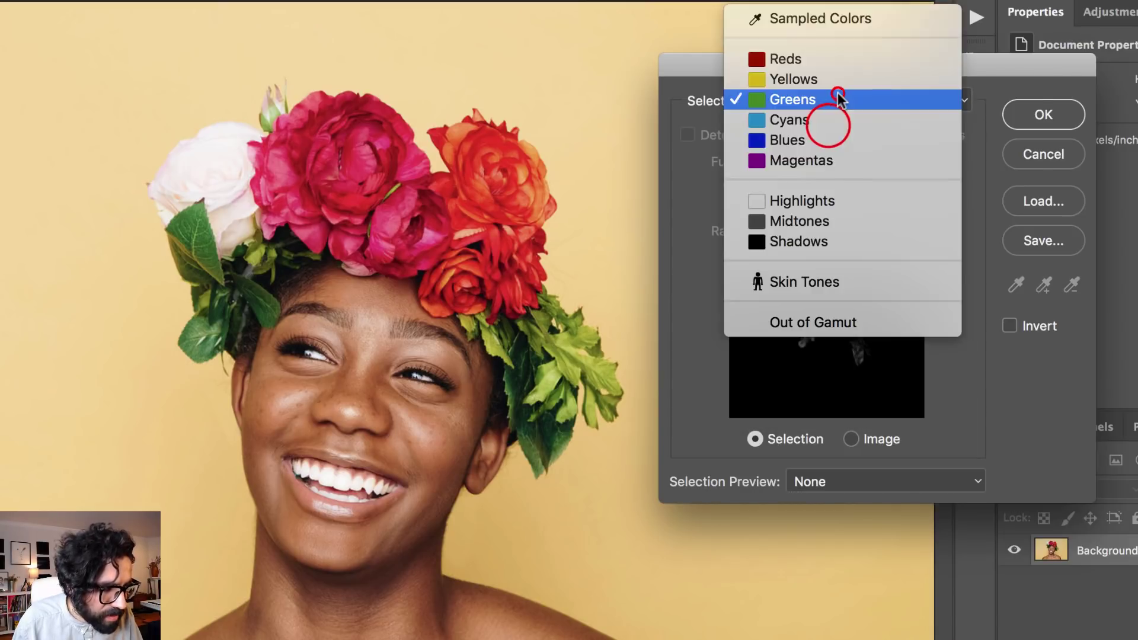
click(841, 284)
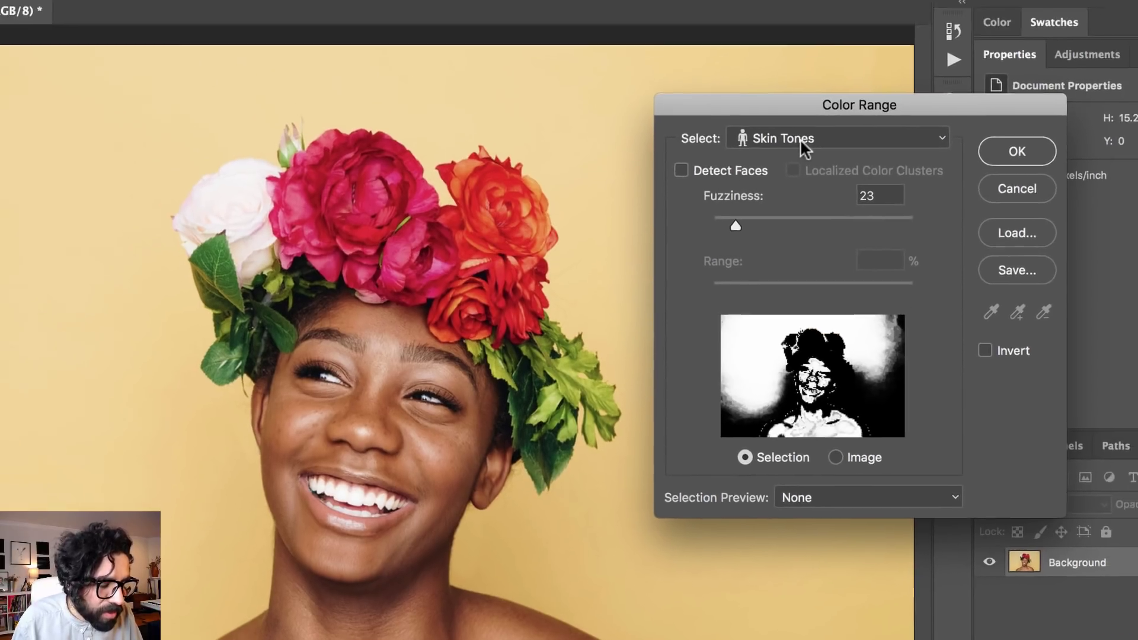
click(813, 101)
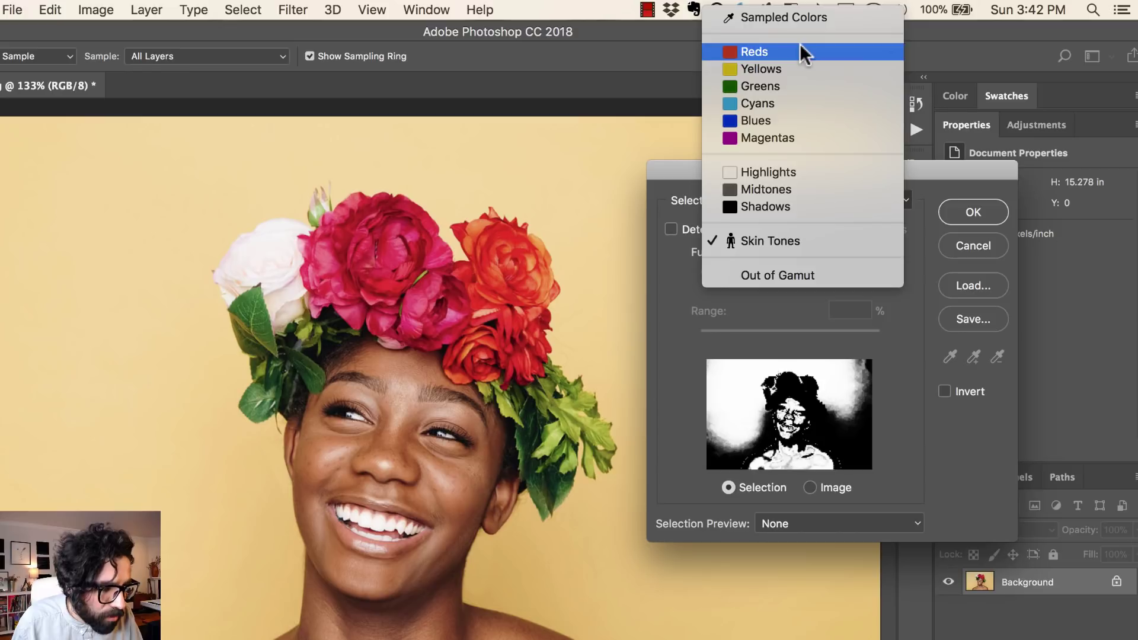
click(788, 16)
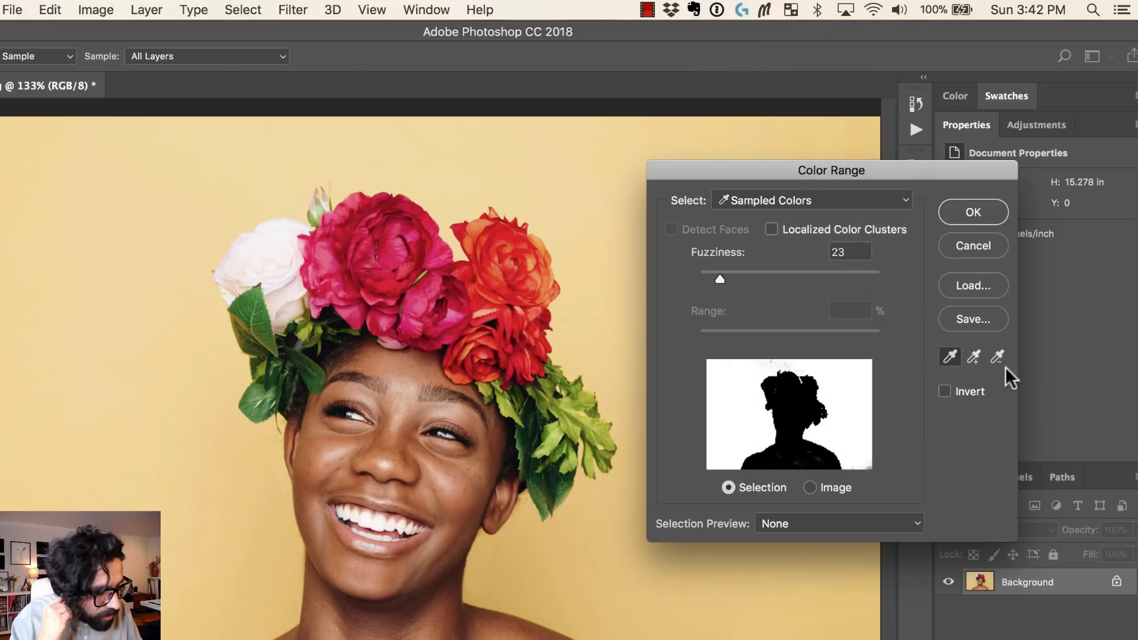
Sample the yellow backdrop at several spots and raise Fuzziness to 32
click(525, 161)
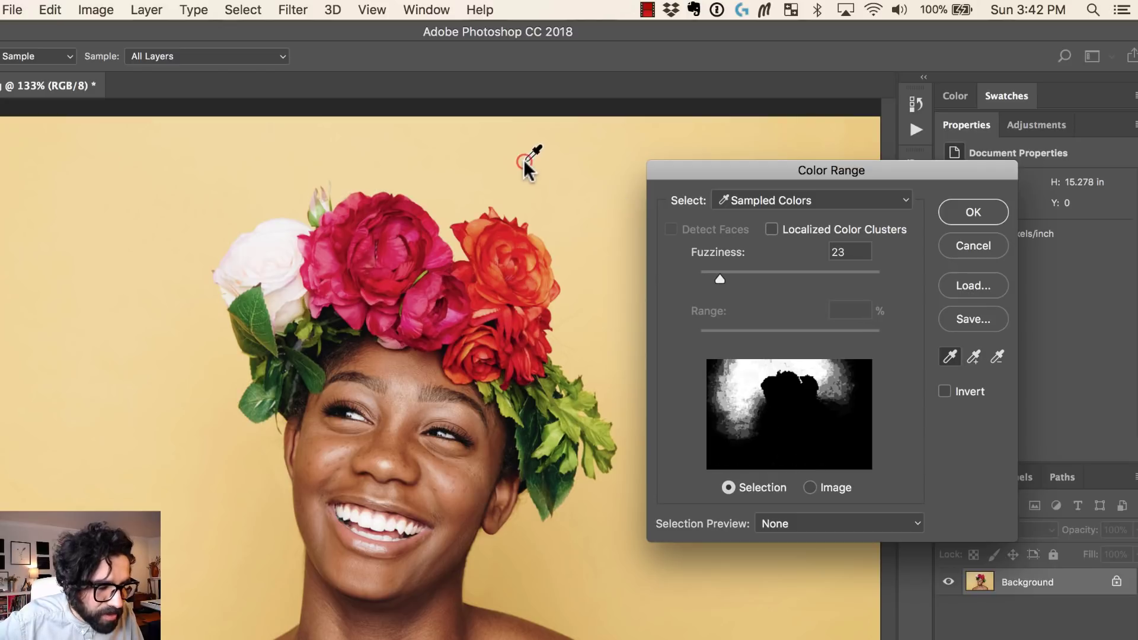
click(114, 167)
click(537, 166)
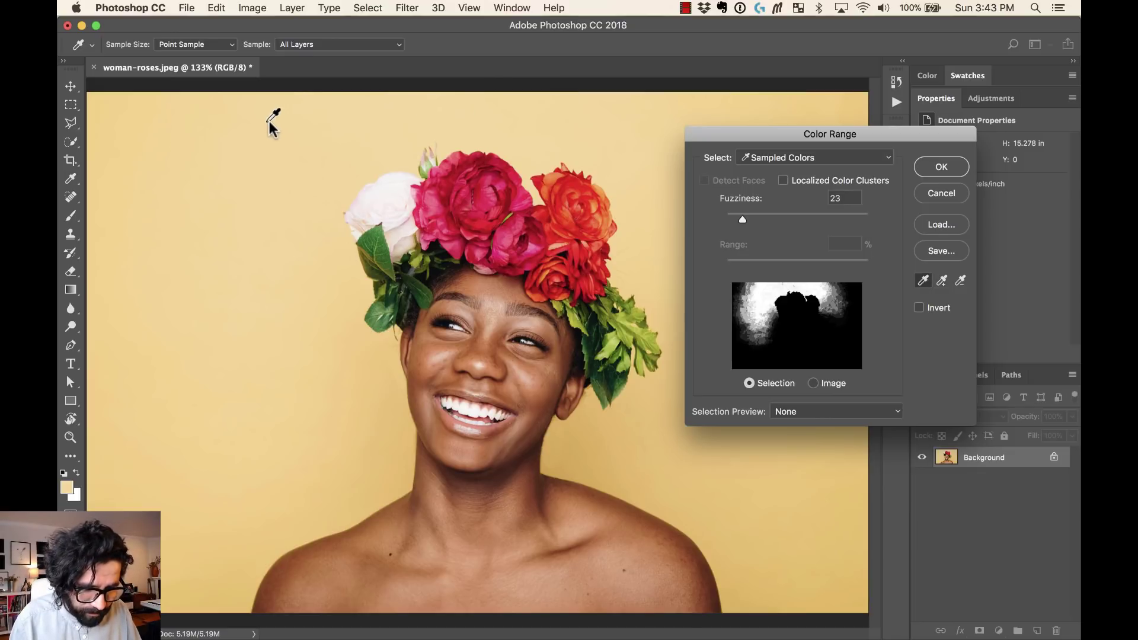
click(644, 127)
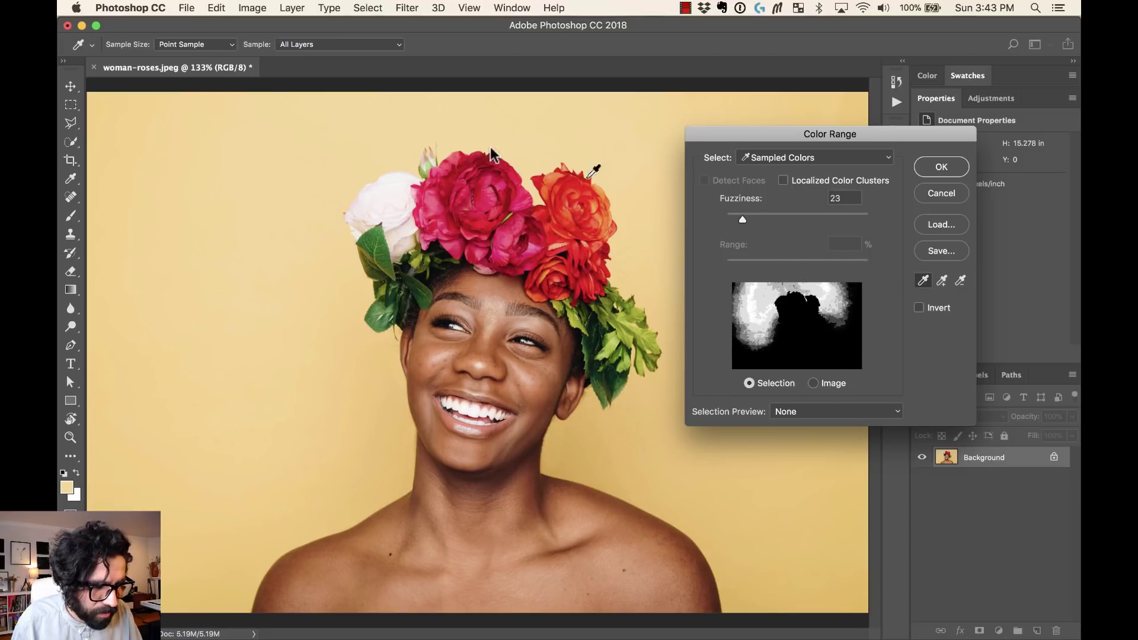
mouse_move(739, 221)
mouse_down()
mouse_move(762, 219)
mouse_move(751, 220)
mouse_up()
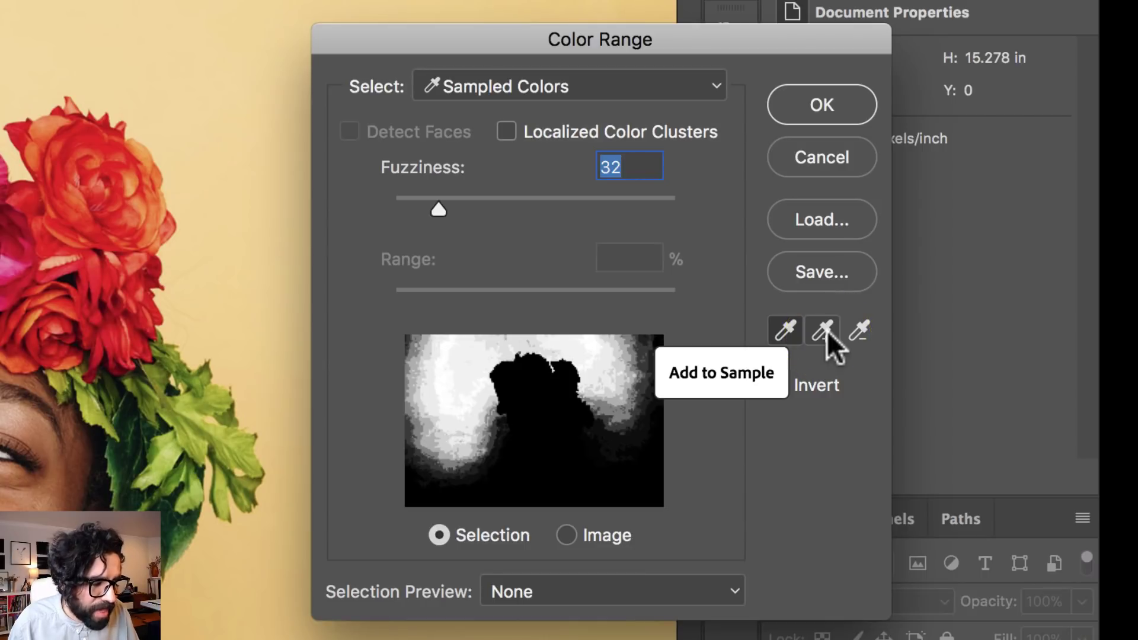
click(827, 329)
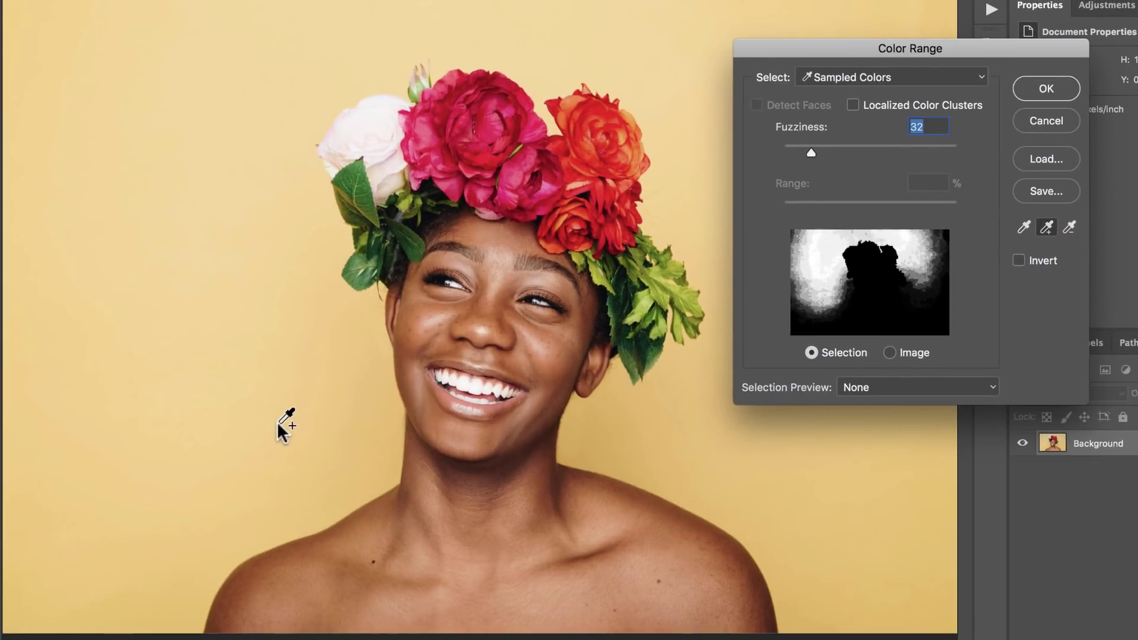
Add the lower corners, top, right side and neck-edge backdrop to the sample
click(278, 424)
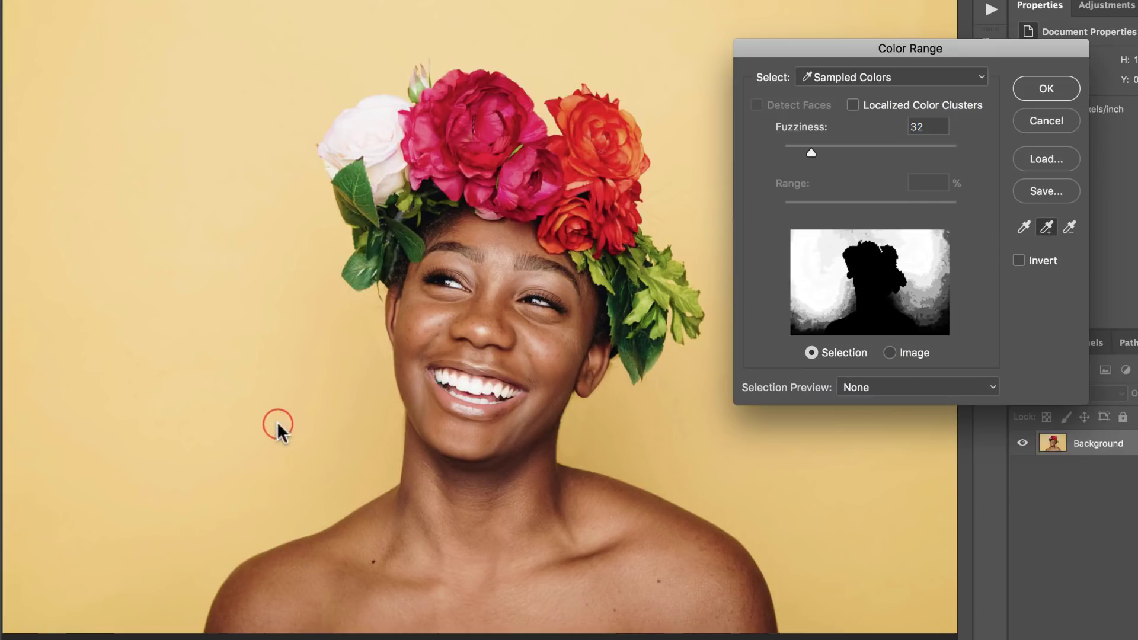
click(58, 595)
click(914, 606)
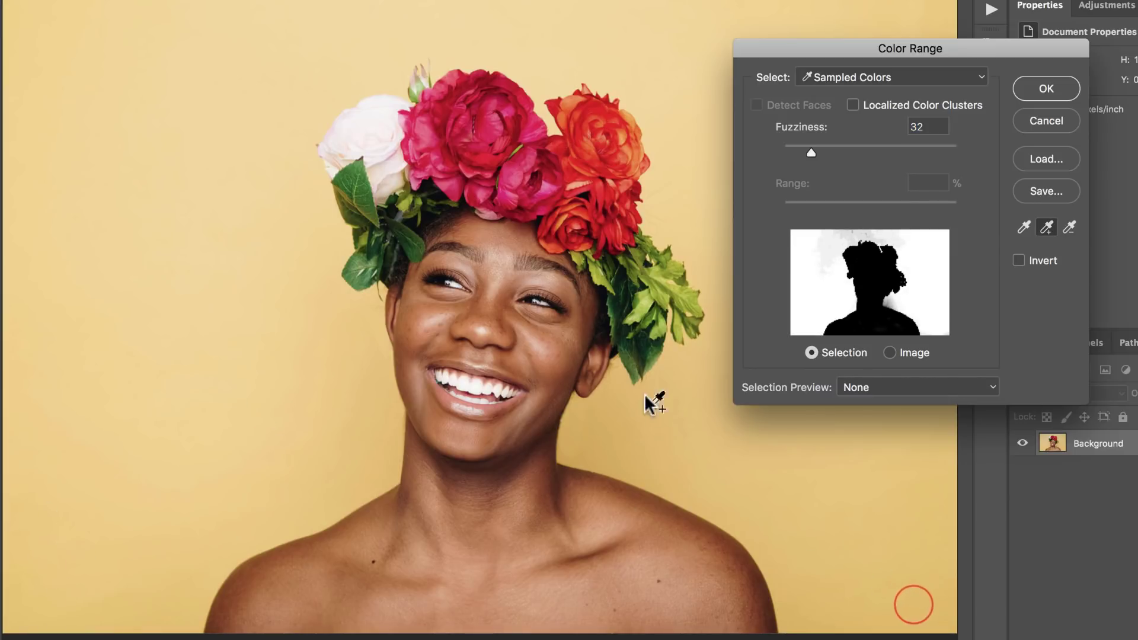
click(688, 98)
click(491, 30)
click(322, 26)
click(392, 77)
click(537, 78)
click(660, 204)
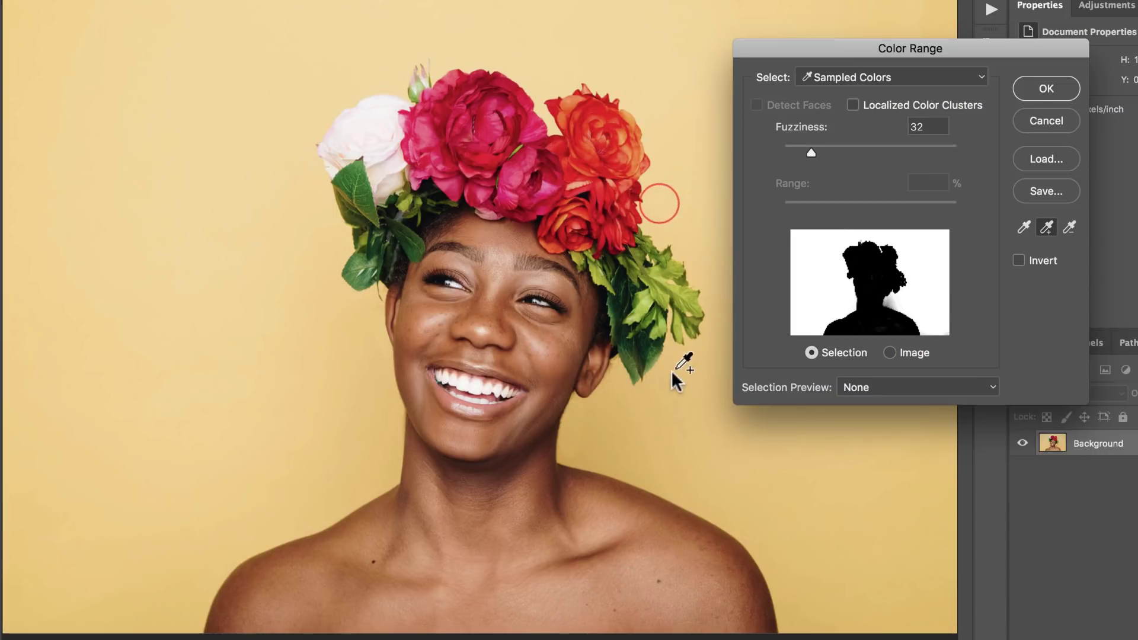
click(570, 439)
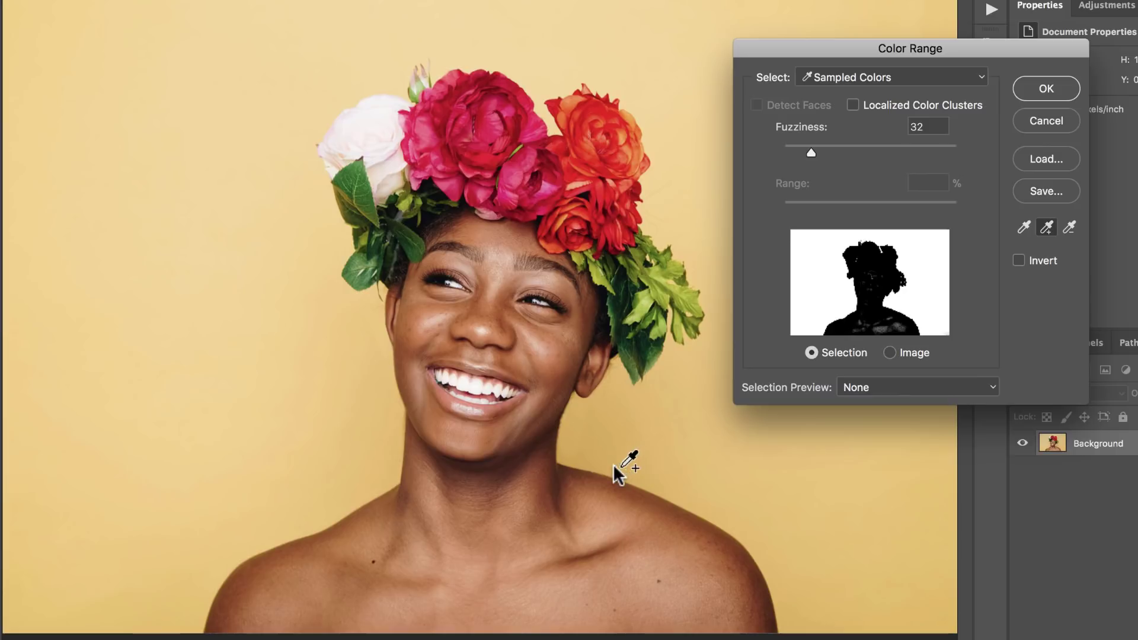
Add backdrop by the jaw, cheek, ear, left side and shoulder, set Fuzziness 38, and confirm the selection
click(377, 448)
click(330, 368)
click(365, 312)
click(232, 155)
click(84, 231)
click(32, 589)
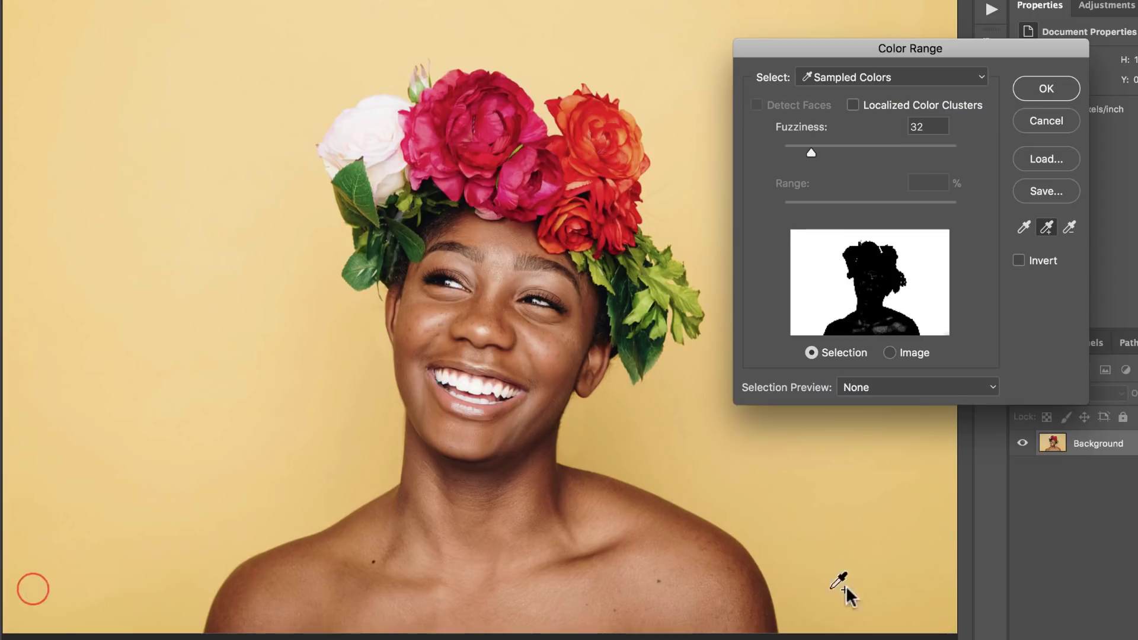
click(828, 579)
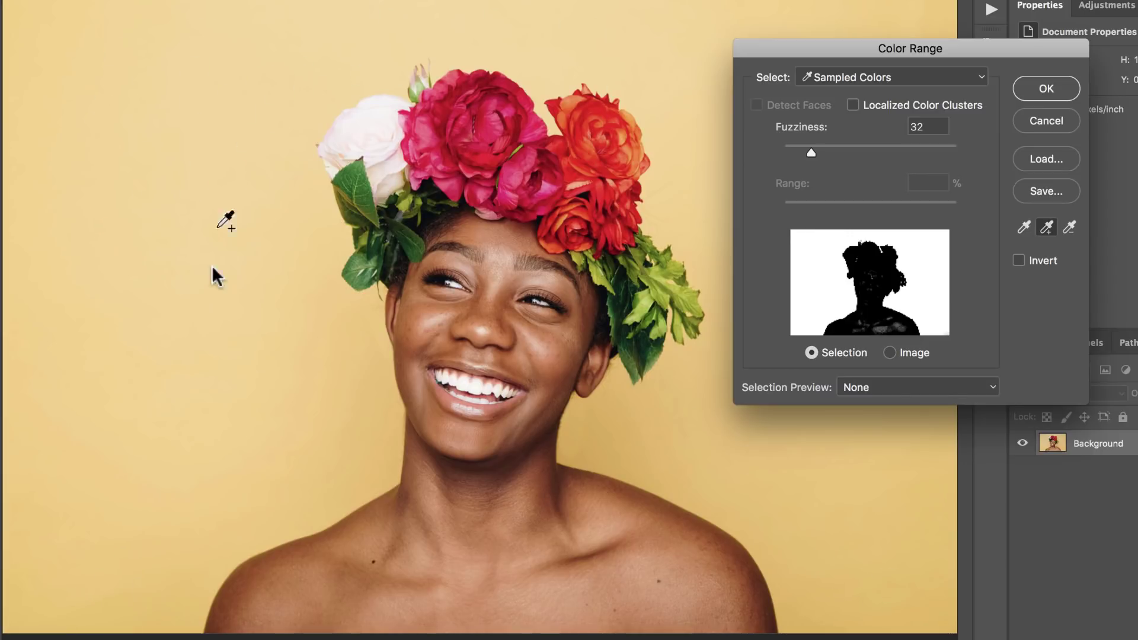
click(322, 473)
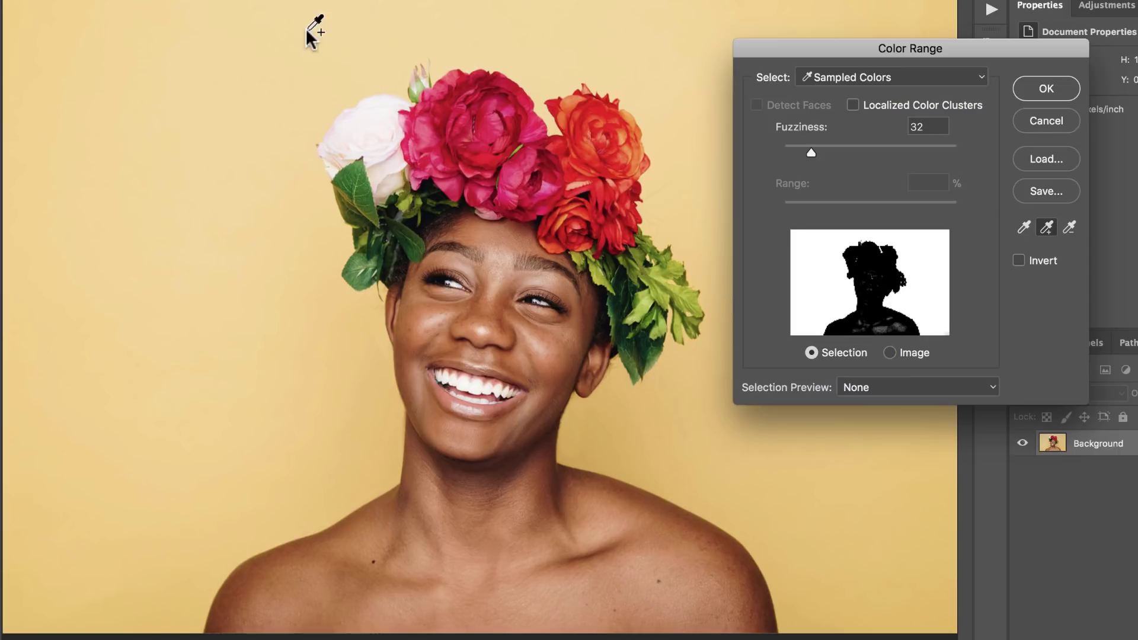
click(249, 267)
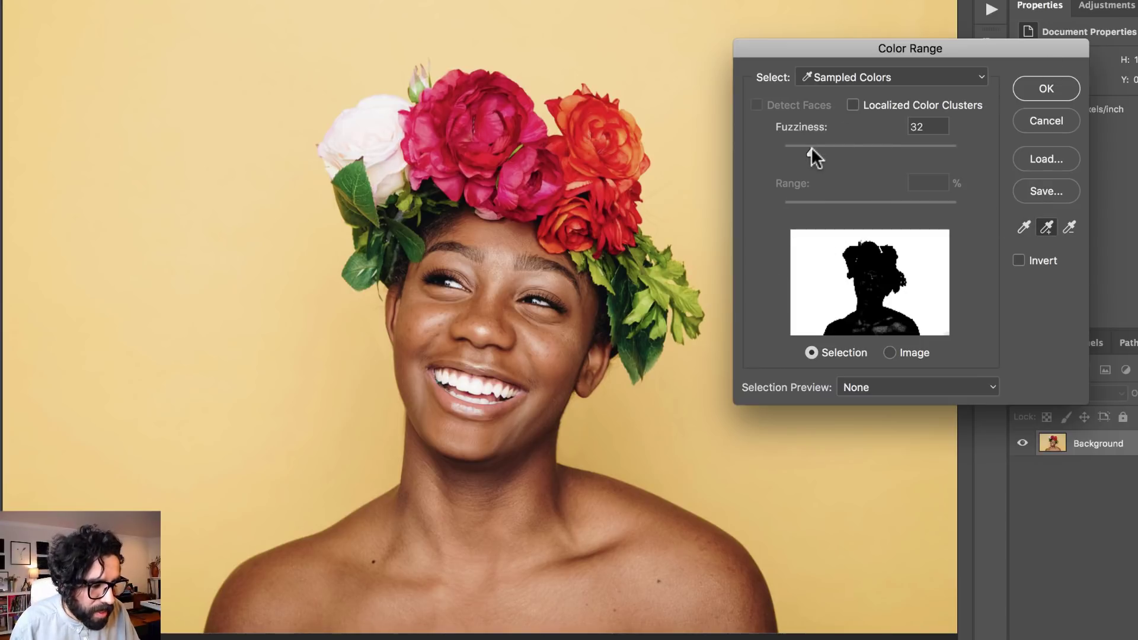
drag(810, 150, 816, 148)
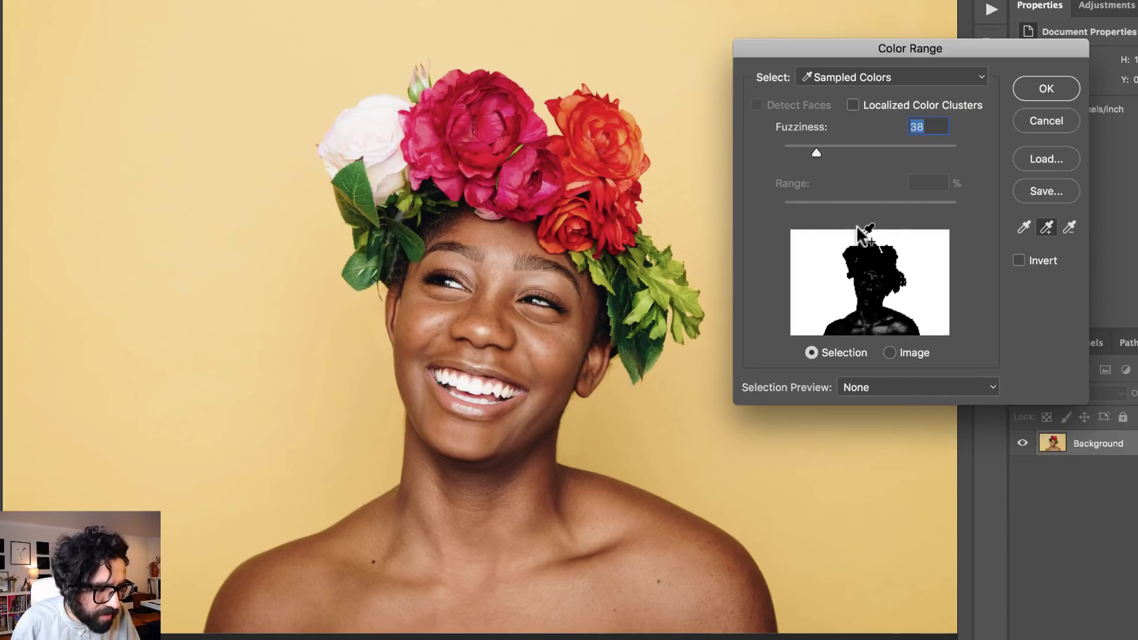
click(1046, 90)
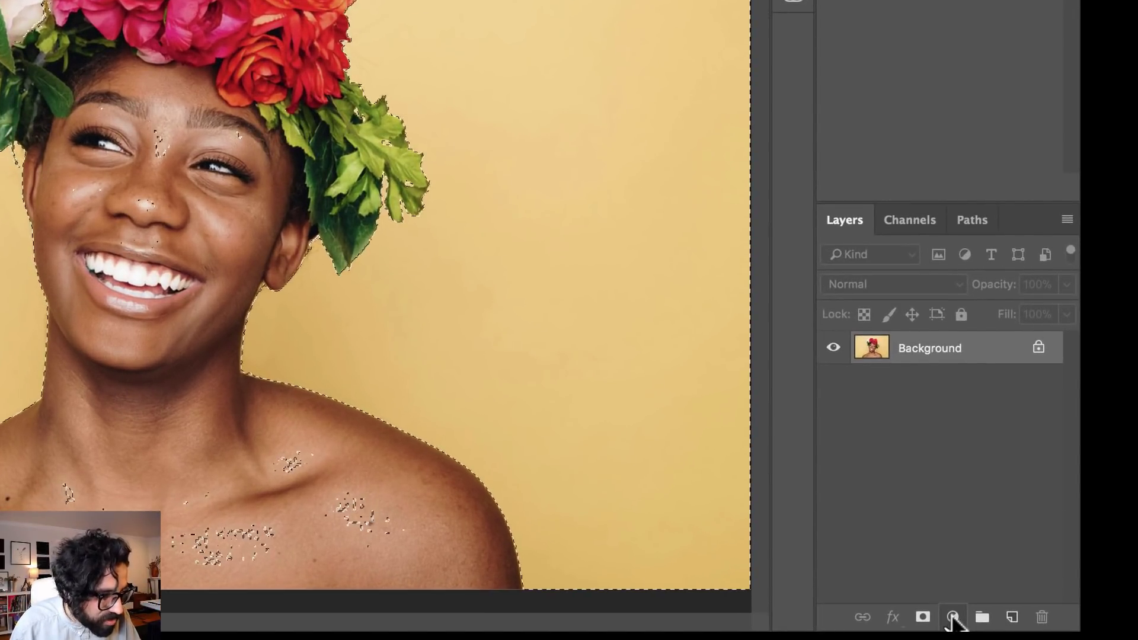
Add a Hue/Saturation adjustment layer above Background, masked to the yellow backdrop
click(952, 617)
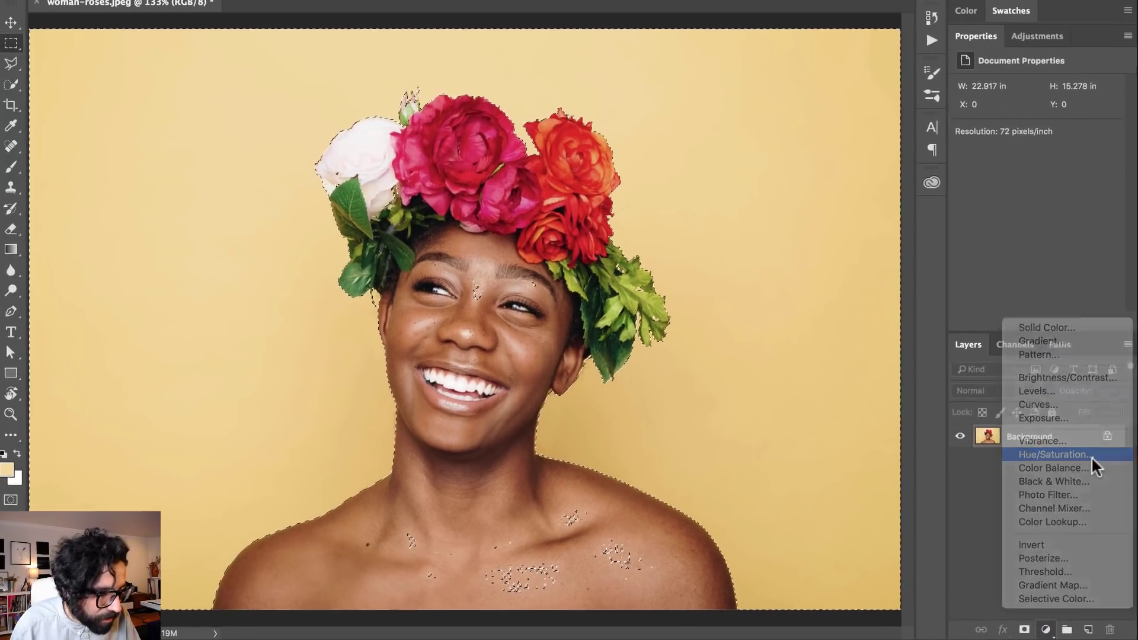
click(1016, 375)
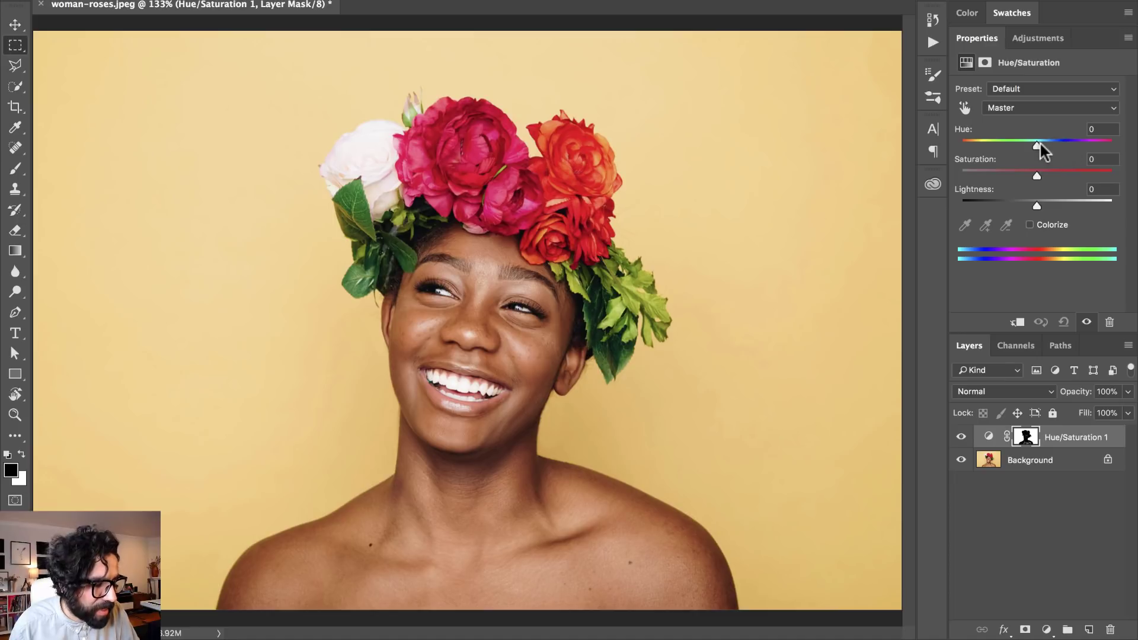
Set Hue to -101 so the masked backdrop turns magenta, then select the layer mask
drag(1035, 141, 983, 152)
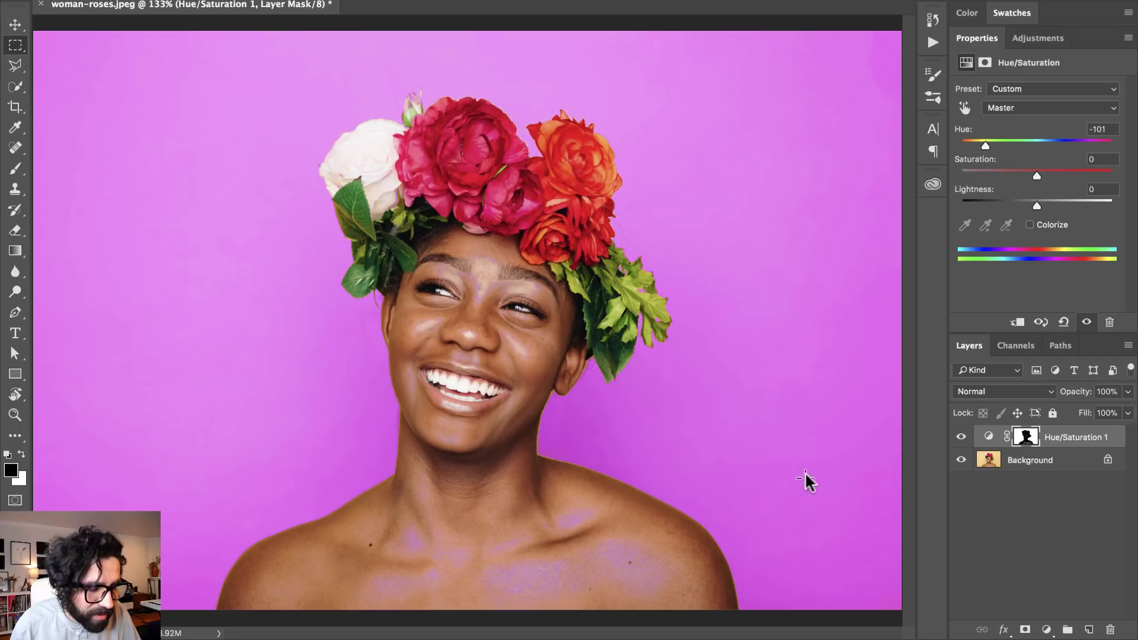
alt+click(1028, 436)
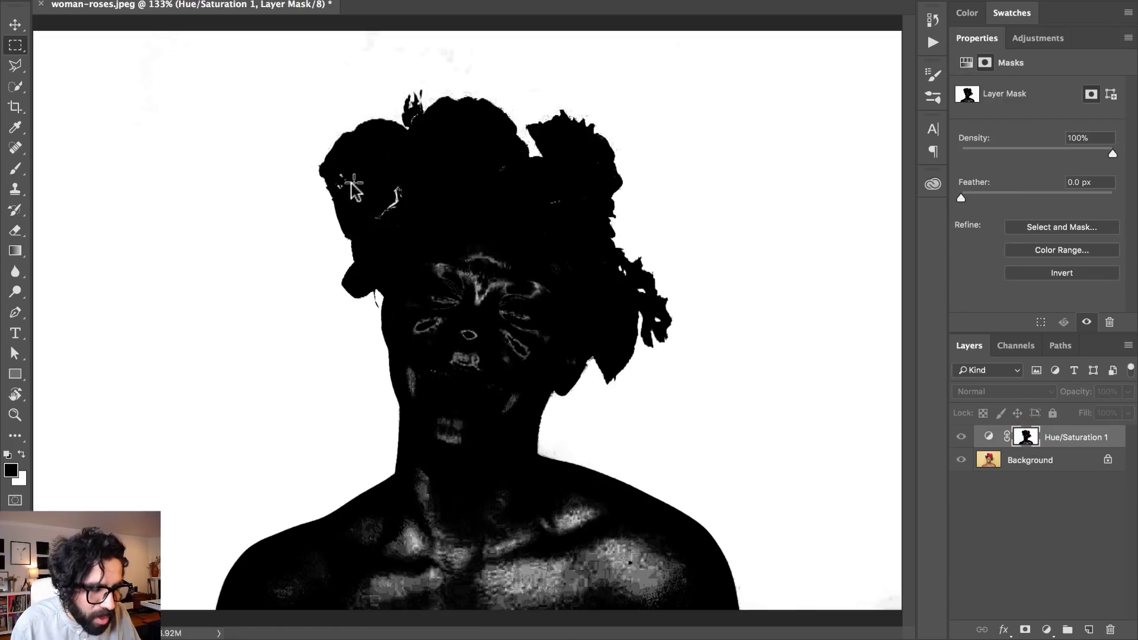
Switch to the standard Brush tool for painting on the mask
scroll(432, 284, up, 5)
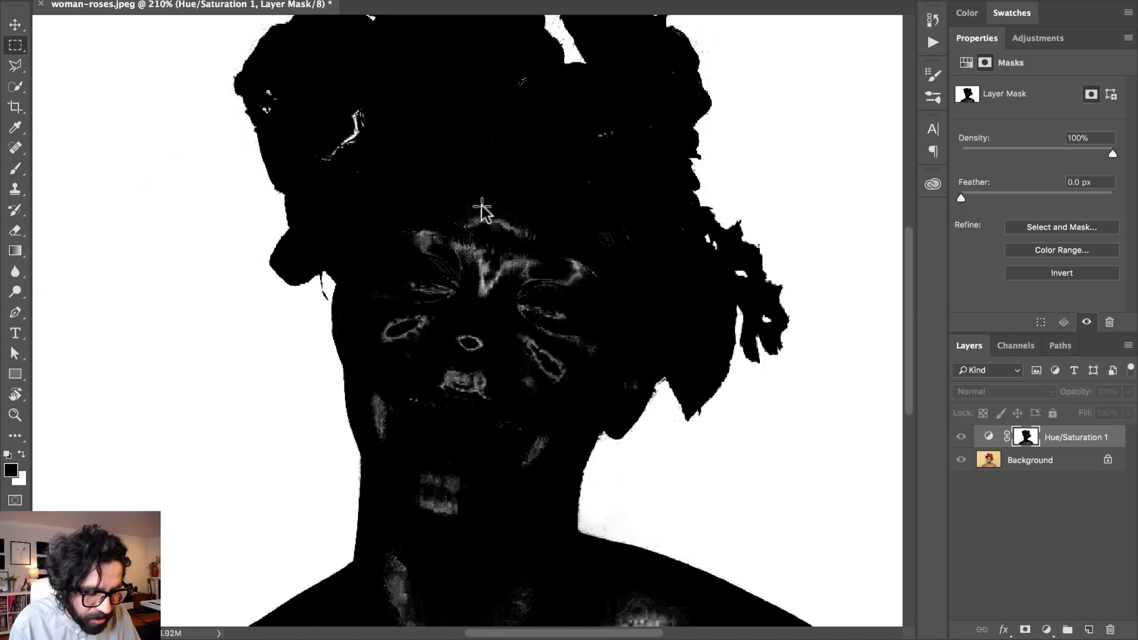
key(b)
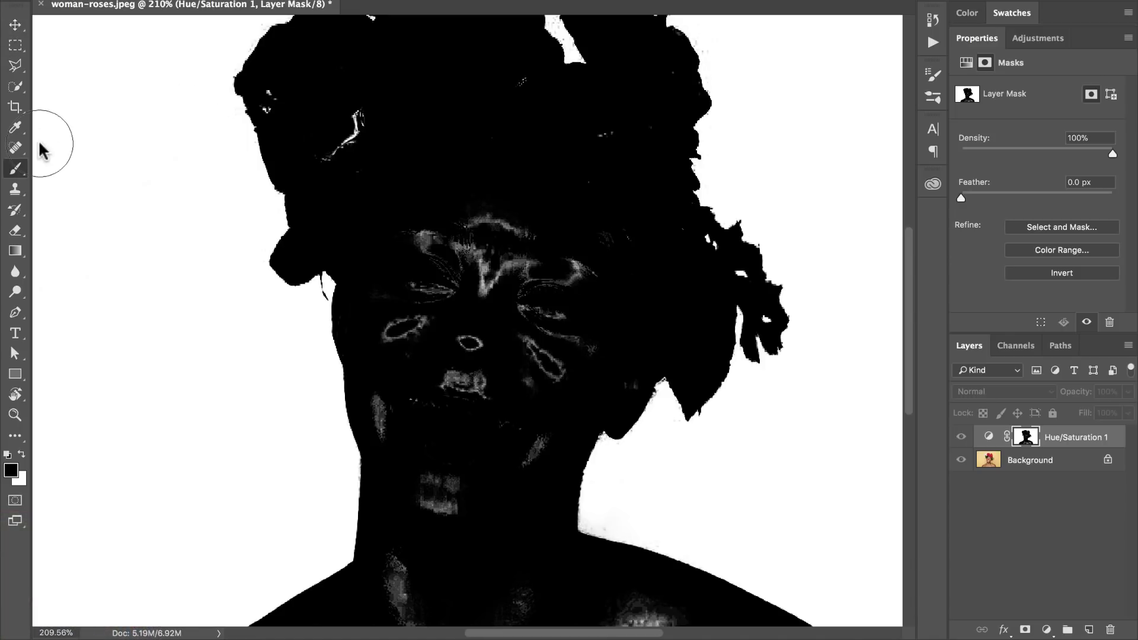
click(15, 176)
click(71, 158)
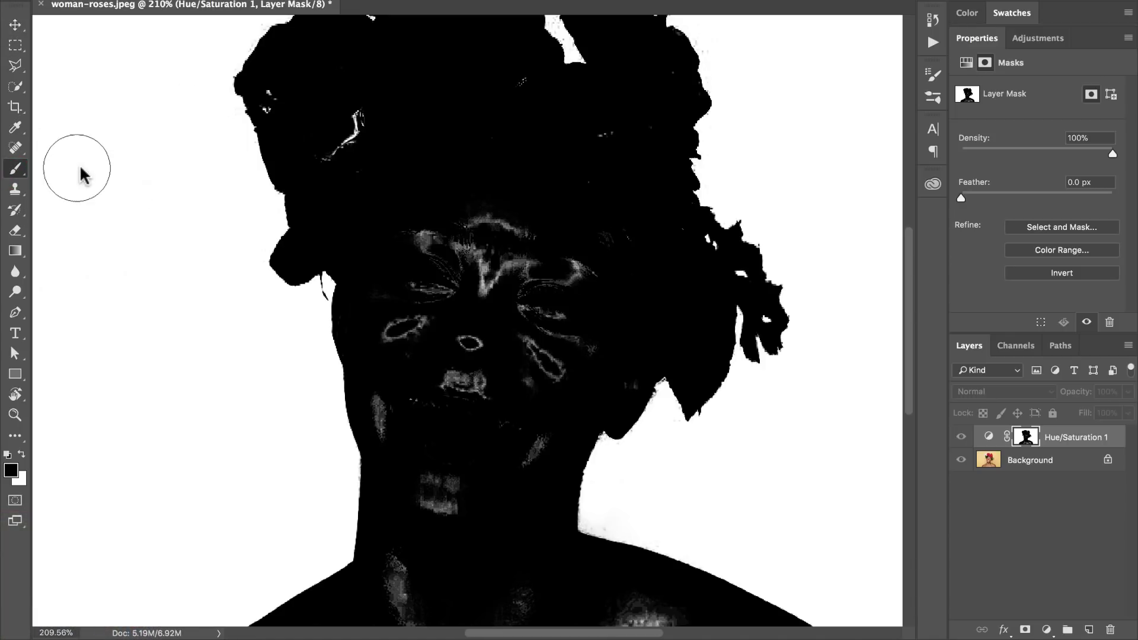
scroll(407, 255, down, 10)
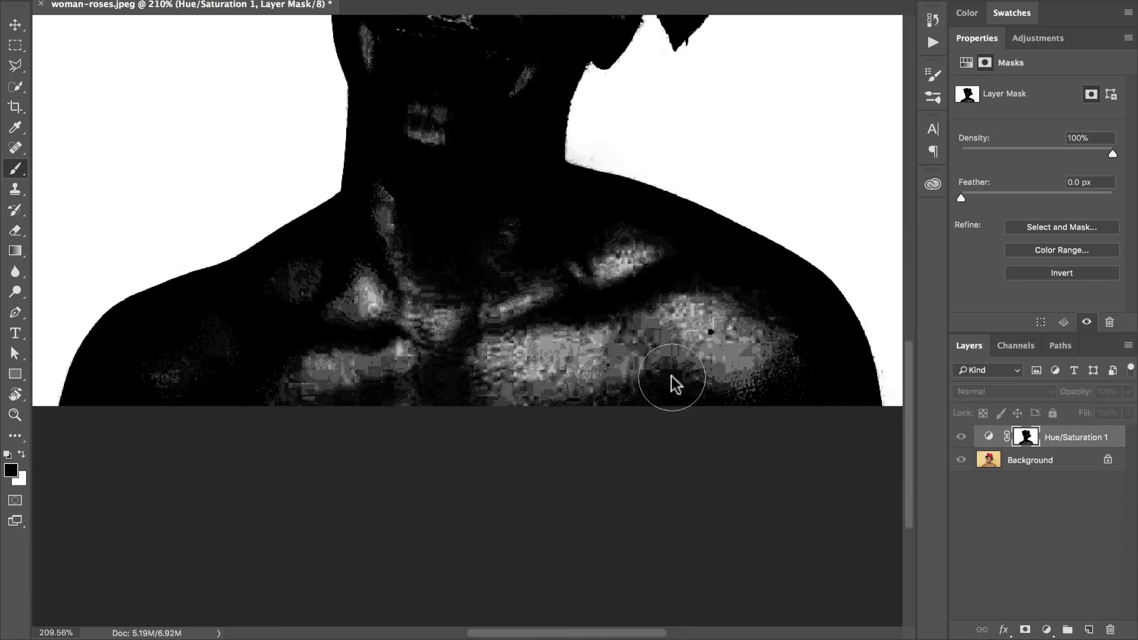
scroll(609, 320, up, 10)
scroll(611, 323, down, 3)
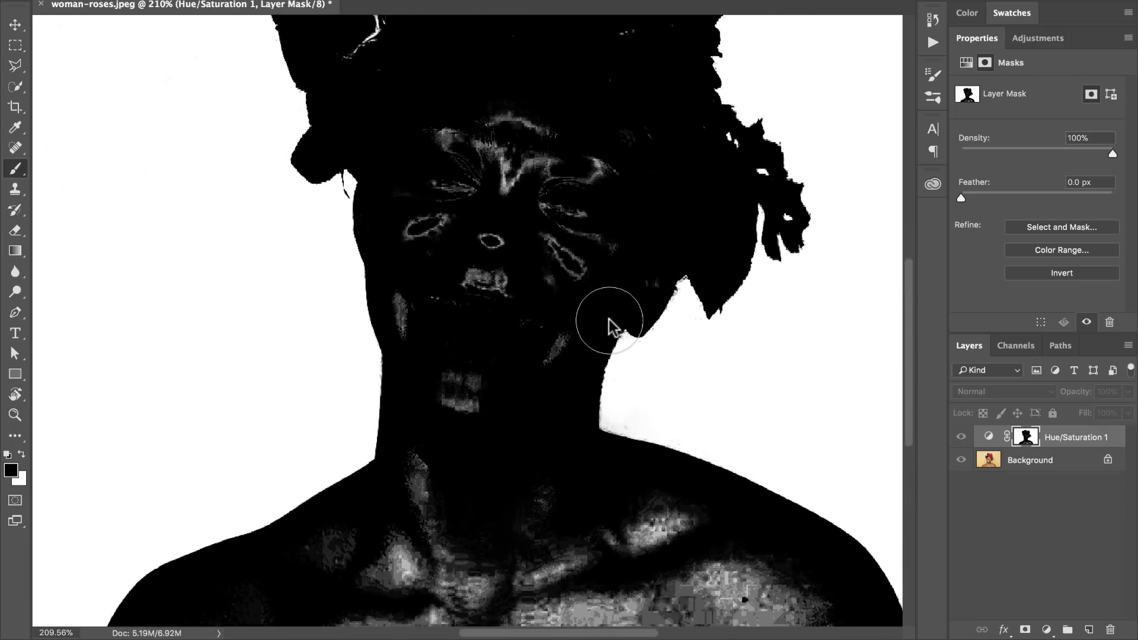
Paint the face and neck solid black on the mask, undoing a stray stroke
click(527, 139)
mouse_move(527, 140)
mouse_down()
mouse_move(435, 207)
mouse_move(503, 182)
mouse_move(563, 211)
mouse_move(563, 285)
mouse_move(513, 300)
mouse_move(461, 221)
mouse_move(451, 113)
mouse_move(430, 131)
mouse_move(402, 378)
mouse_move(446, 419)
mouse_move(451, 360)
mouse_move(464, 386)
mouse_up()
key(super+z)
mouse_move(446, 132)
mouse_down()
mouse_move(416, 227)
mouse_move(416, 315)
mouse_move(456, 397)
mouse_move(524, 351)
mouse_move(569, 290)
mouse_move(441, 295)
mouse_move(525, 224)
mouse_move(601, 135)
mouse_move(568, 105)
mouse_move(536, 122)
mouse_move(561, 265)
mouse_move(544, 237)
mouse_up()
scroll(542, 239, down, 10)
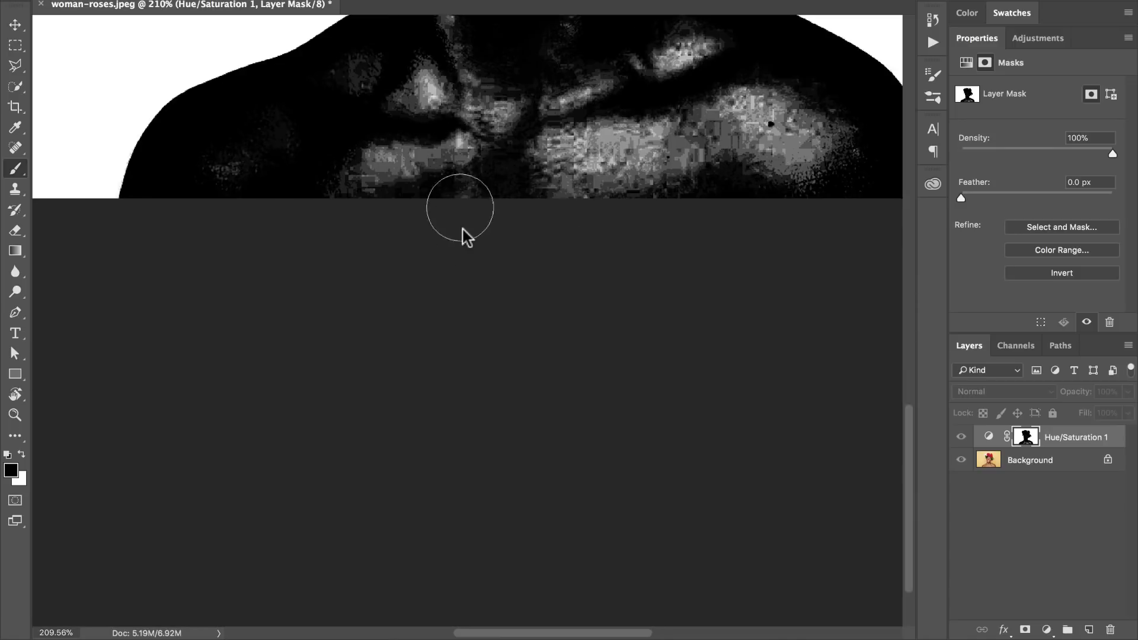
scroll(465, 233, up, 5)
mouse_move(452, 250)
mouse_down()
mouse_move(442, 317)
mouse_move(388, 394)
mouse_move(483, 411)
mouse_move(462, 398)
mouse_move(362, 453)
mouse_move(504, 328)
mouse_move(532, 353)
mouse_move(512, 362)
mouse_move(613, 324)
mouse_move(544, 313)
mouse_move(678, 312)
mouse_move(667, 322)
mouse_move(687, 310)
mouse_move(525, 444)
mouse_move(712, 384)
mouse_move(835, 440)
mouse_move(745, 386)
mouse_move(762, 363)
mouse_move(667, 332)
mouse_move(538, 442)
mouse_move(596, 429)
mouse_move(518, 462)
mouse_move(423, 469)
mouse_move(494, 411)
mouse_move(433, 429)
mouse_move(501, 387)
mouse_move(350, 507)
mouse_up()
Paint the grey chest and shoulder areas black, then return to the adjustment settings
scroll(490, 401, up, 5)
scroll(503, 381, up, 10)
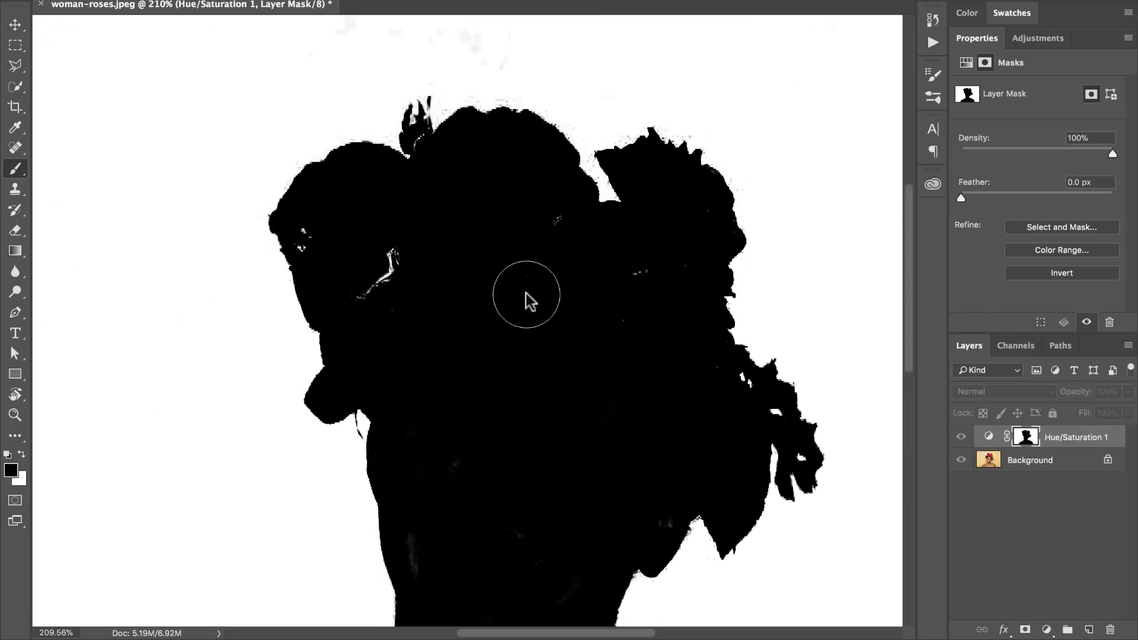
mouse_move(543, 228)
mouse_down()
mouse_move(553, 249)
mouse_move(630, 290)
mouse_up()
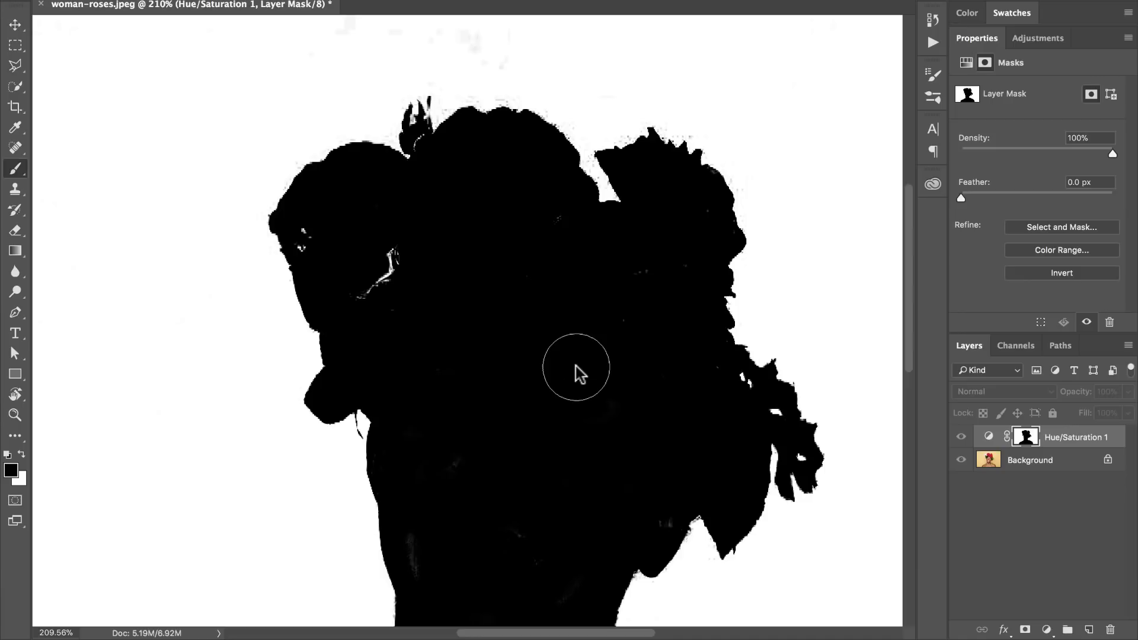
scroll(579, 373, down, 3)
scroll(576, 368, down, 4)
scroll(576, 367, right, 3)
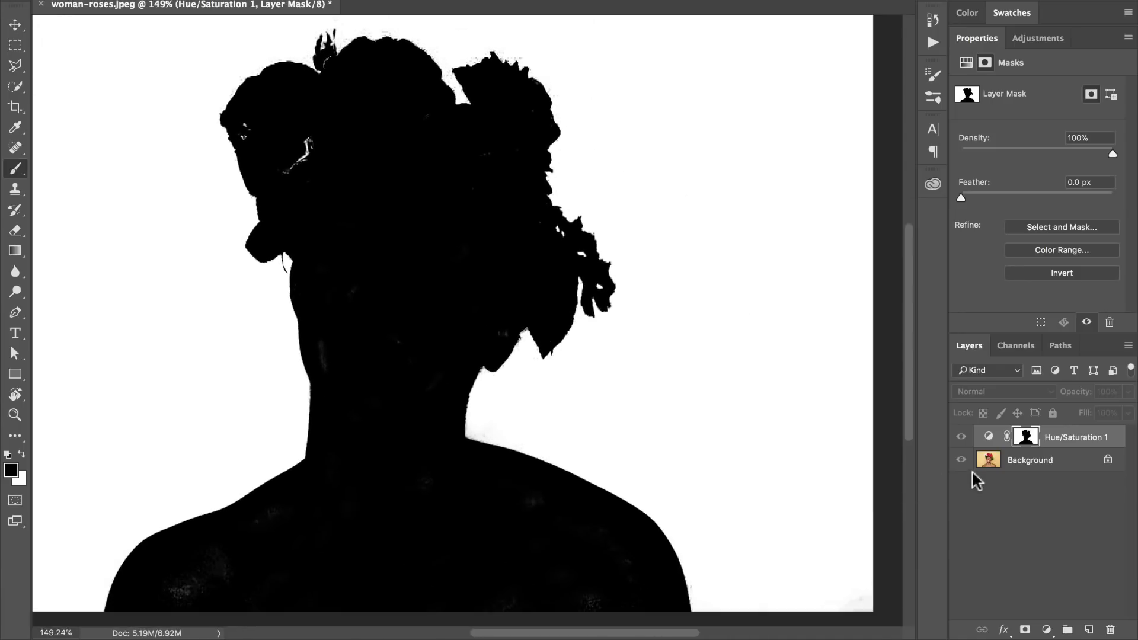
click(988, 439)
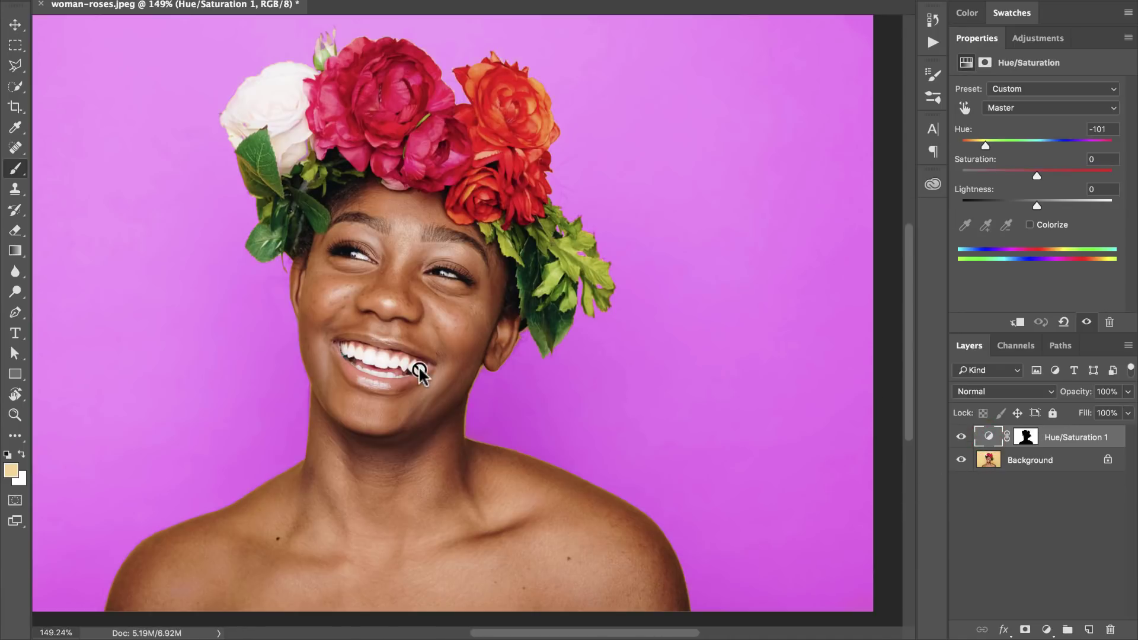
scroll(415, 367, left, 3)
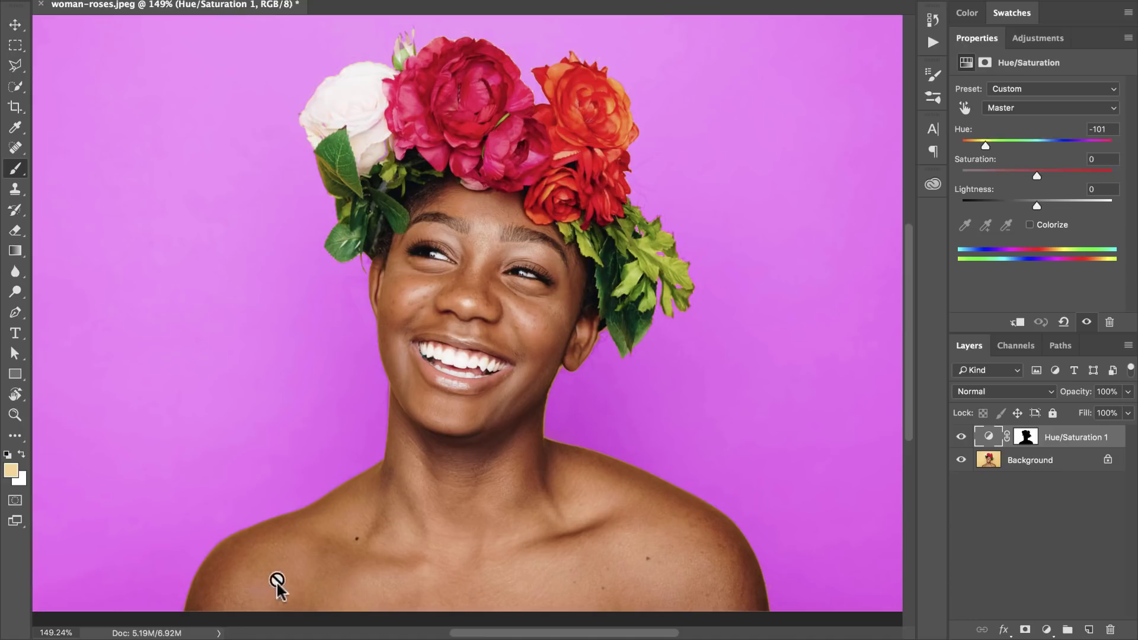
scroll(465, 477, up, 3)
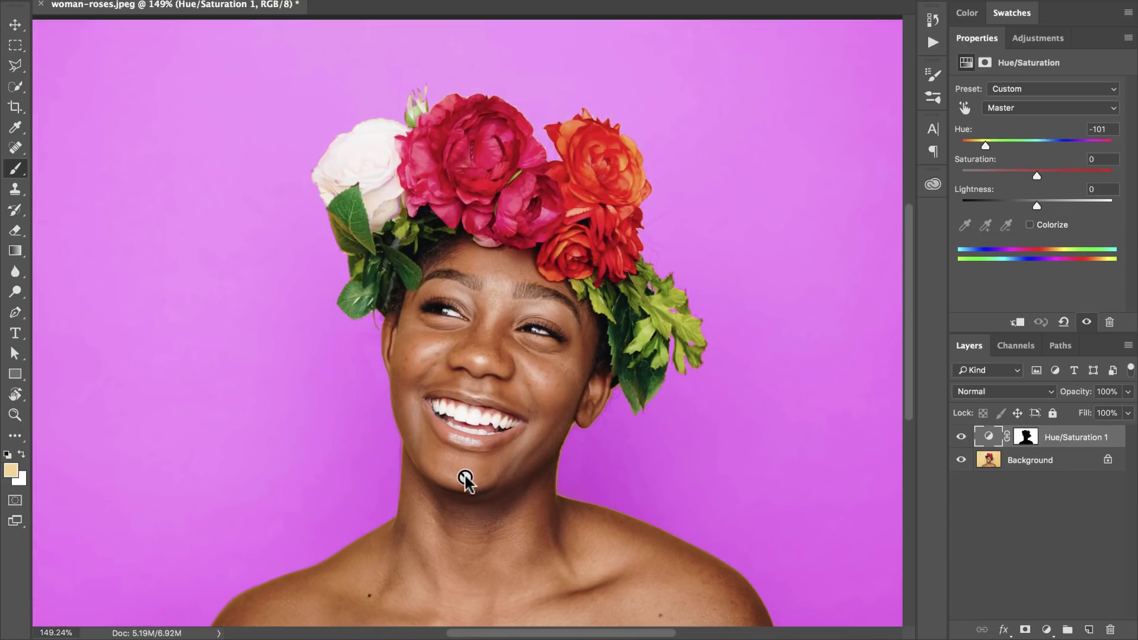
scroll(465, 477, down, 2)
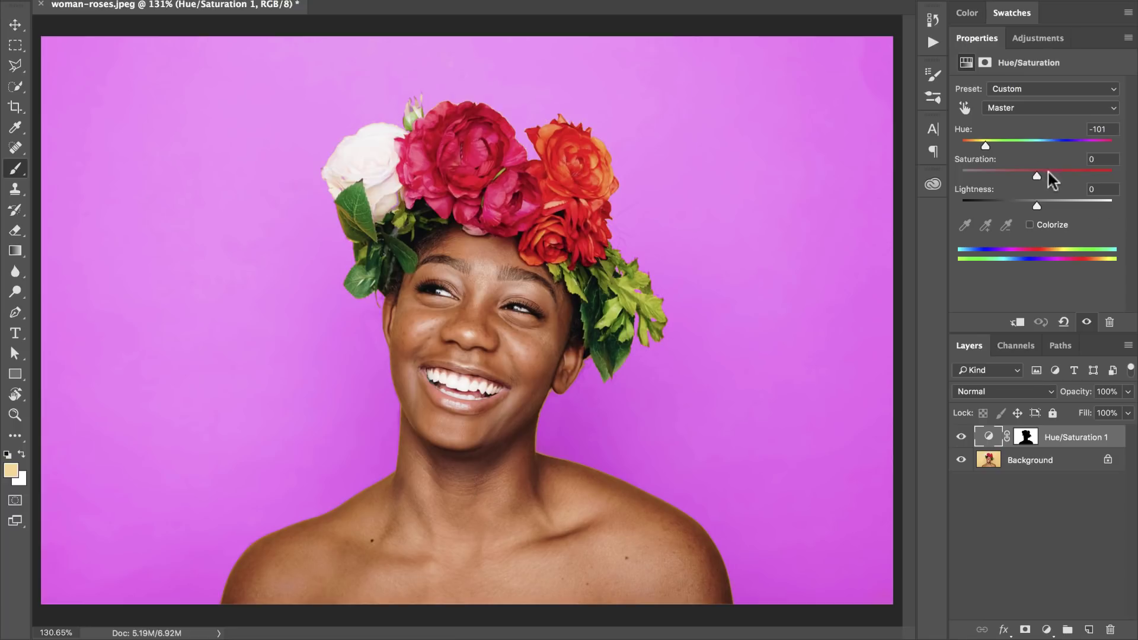
Try hues, enable Colorize, and tint the backdrop at Hue 208, Saturation 58
drag(994, 142, 1051, 148)
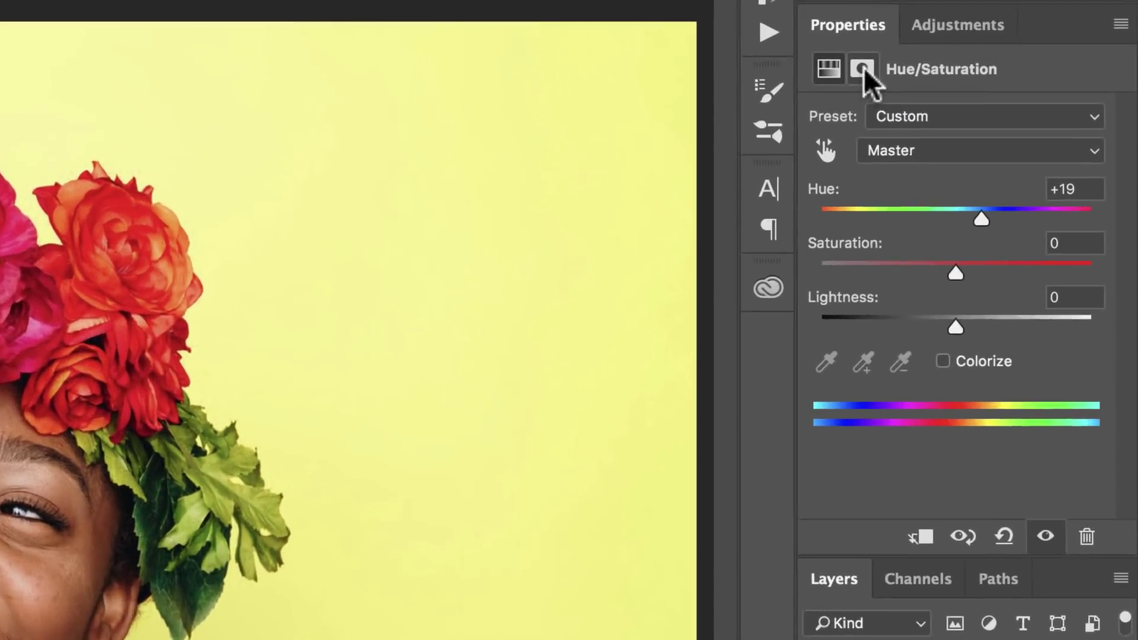
click(932, 376)
drag(835, 228, 949, 228)
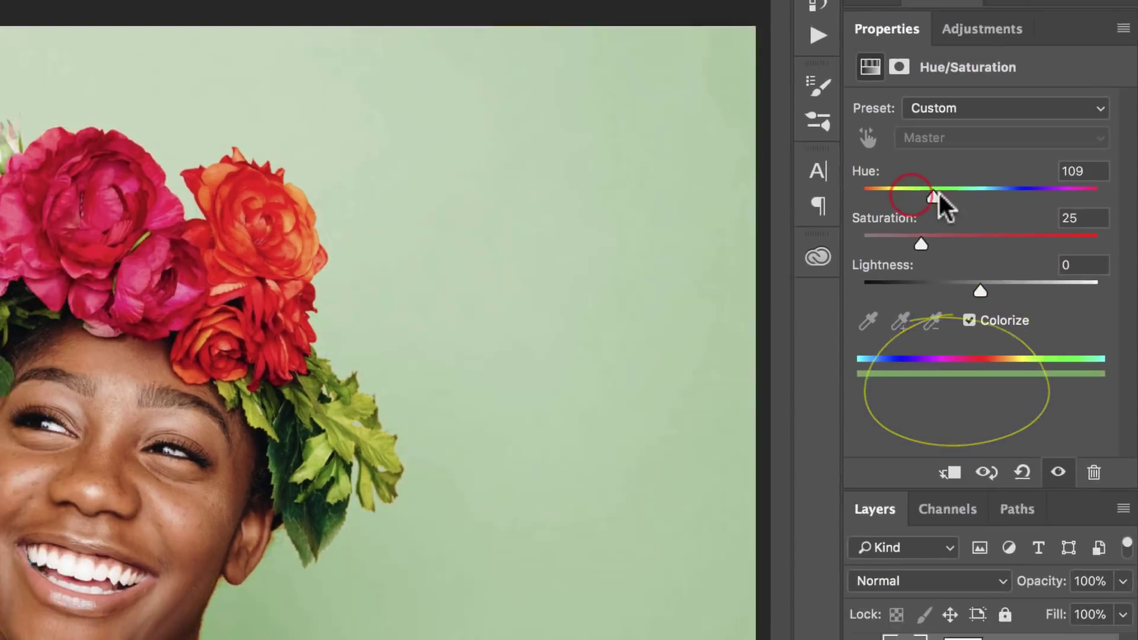
mouse_move(1038, 144)
mouse_down()
mouse_move(1038, 172)
mouse_move(1035, 144)
mouse_move(1064, 145)
mouse_move(1052, 145)
mouse_move(1058, 173)
mouse_move(1107, 147)
mouse_move(972, 144)
mouse_move(1048, 151)
mouse_up()
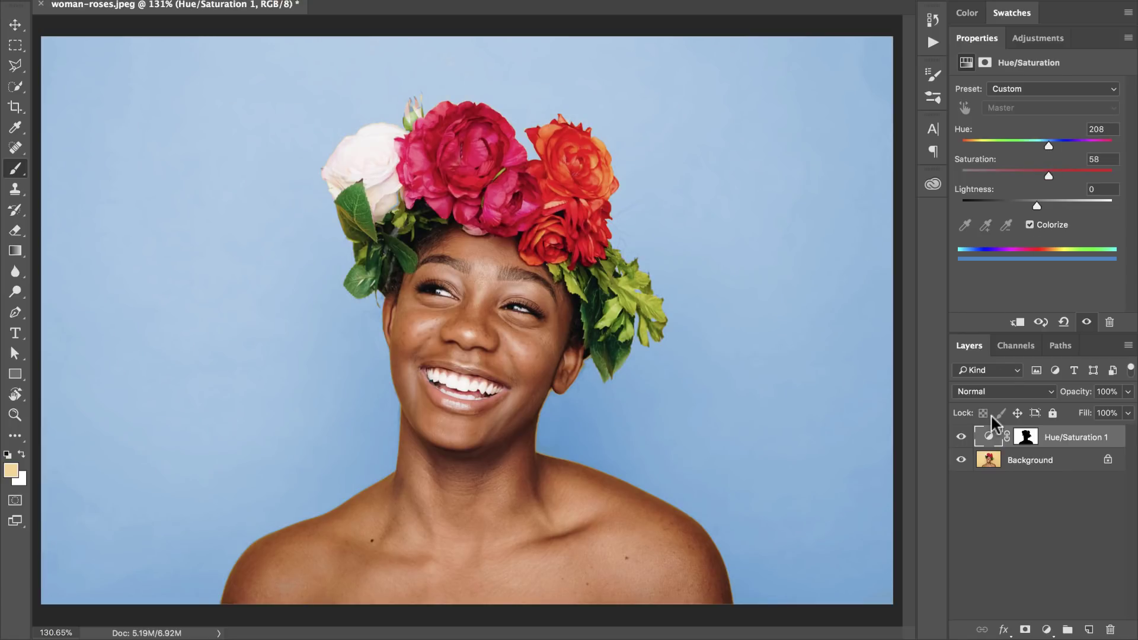
scroll(447, 146, up, 5)
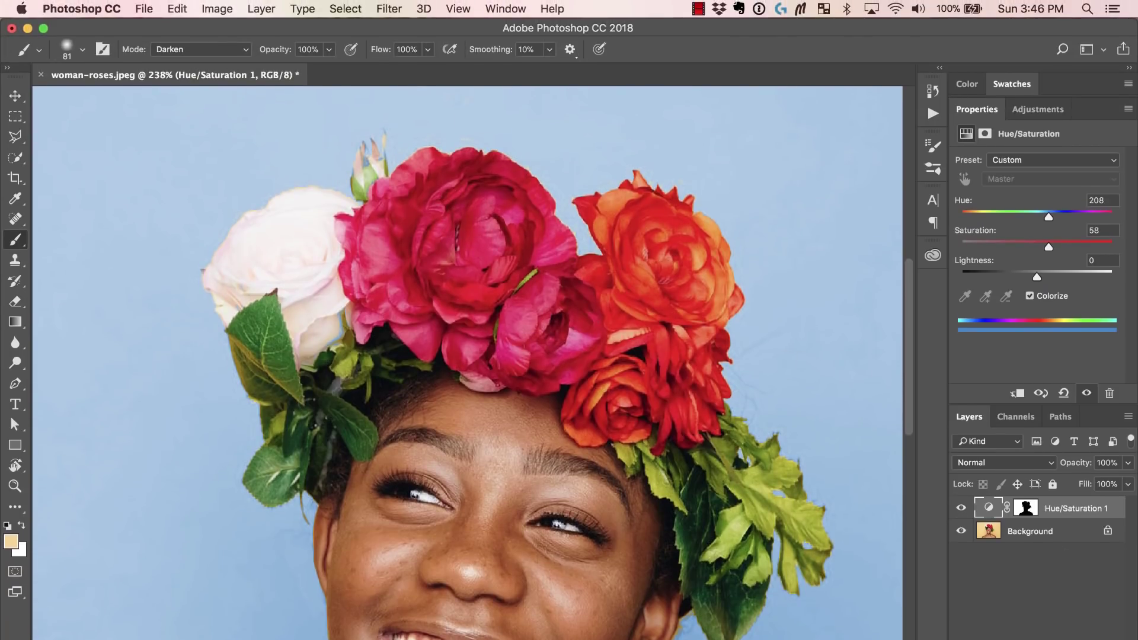
Hide Hue/Saturation 1, select Background, and sample the pink peony in Color Range
click(961, 508)
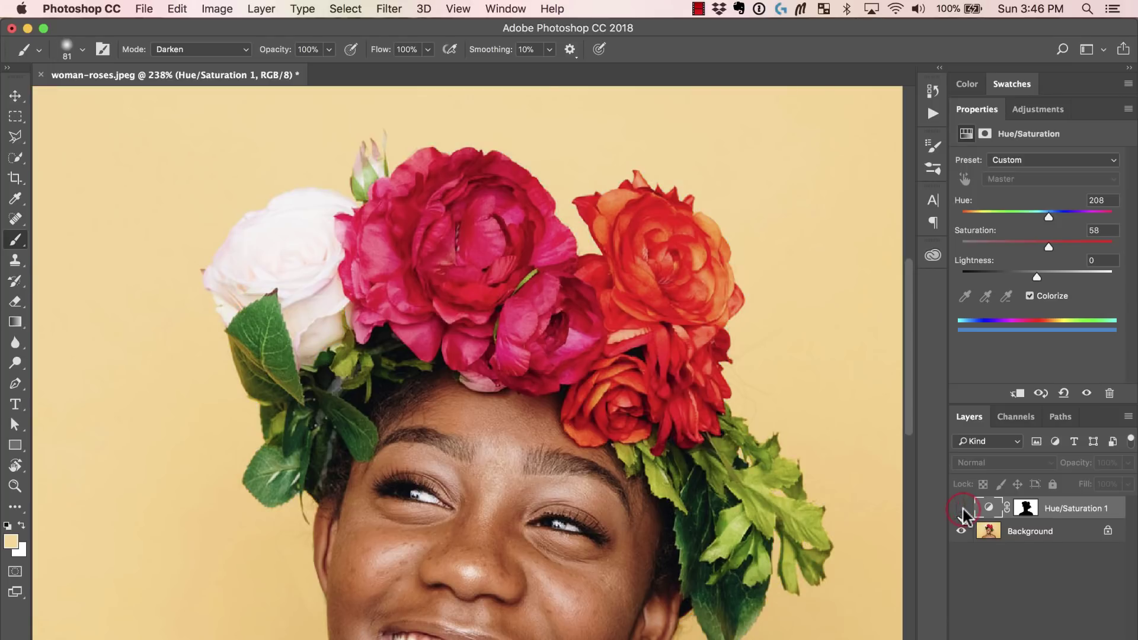
click(1047, 532)
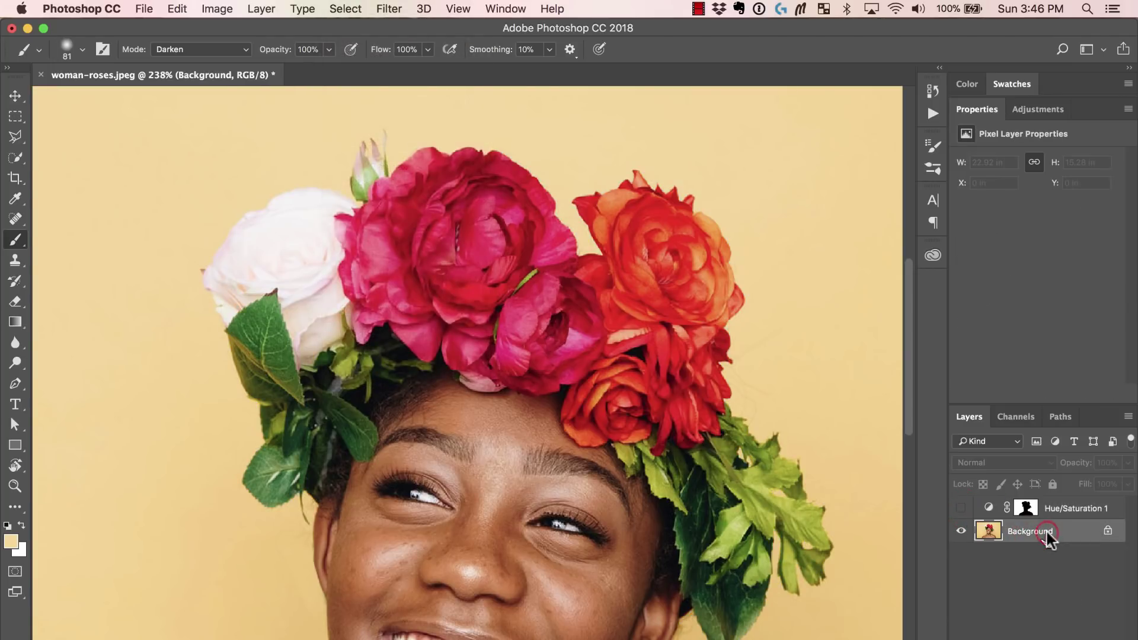
click(346, 9)
click(379, 165)
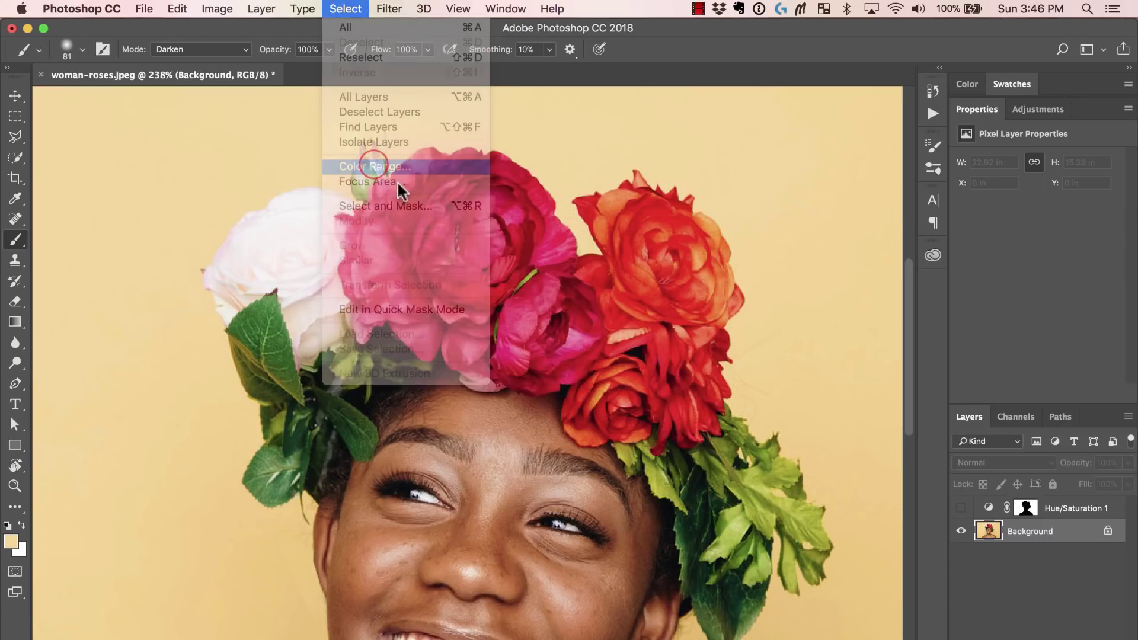
click(478, 200)
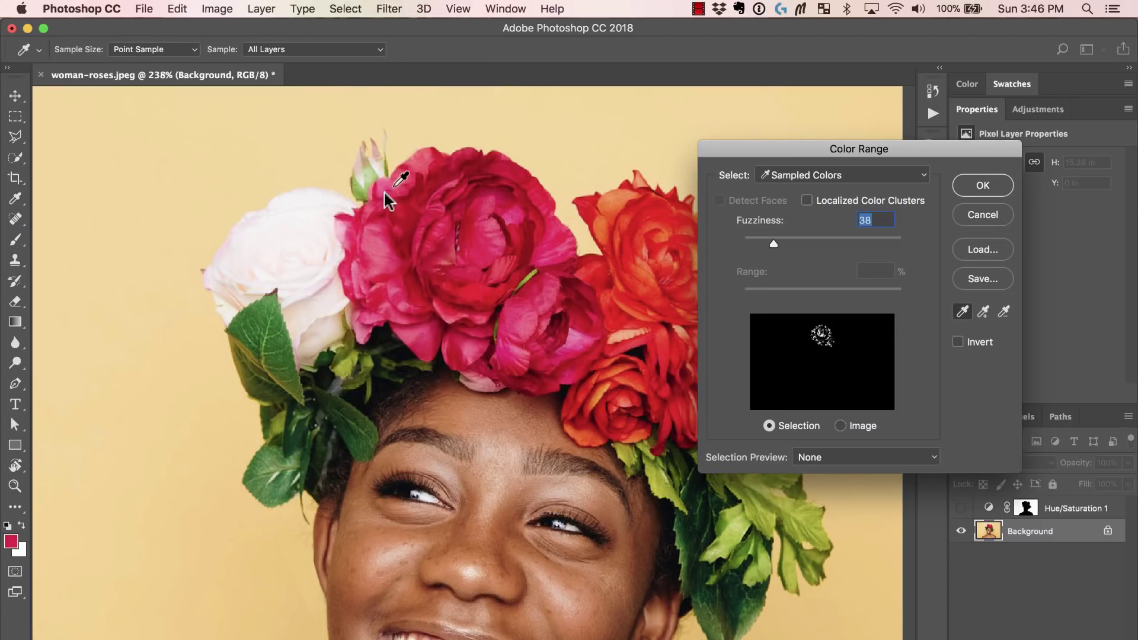
Add more pink rose shades to the sample, set Fuzziness 39, and confirm the selection
click(982, 313)
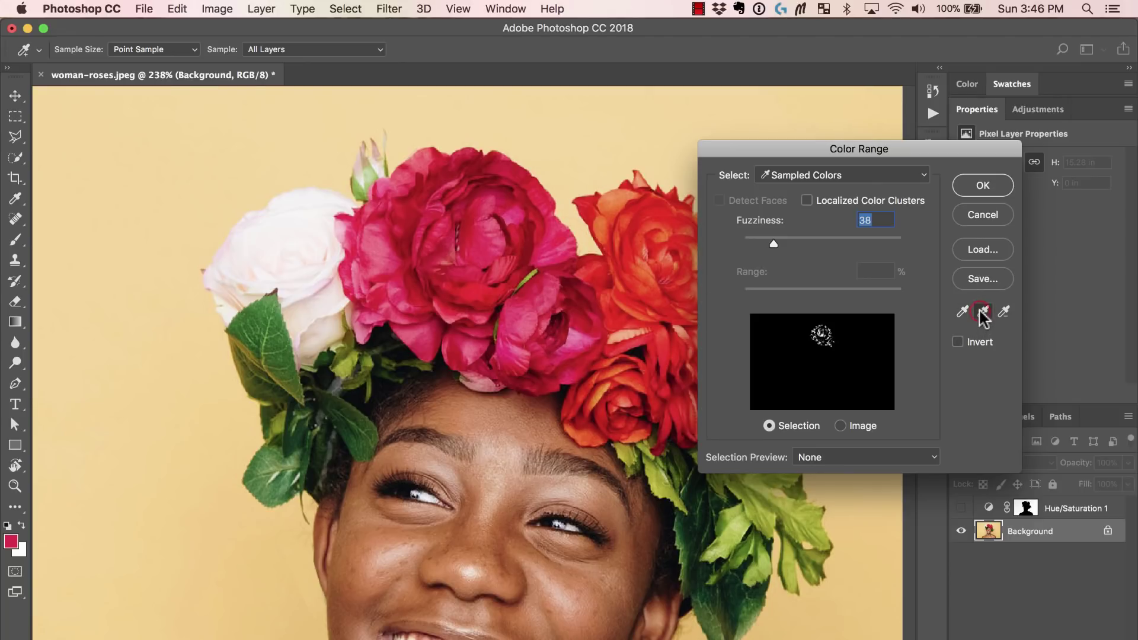
click(488, 248)
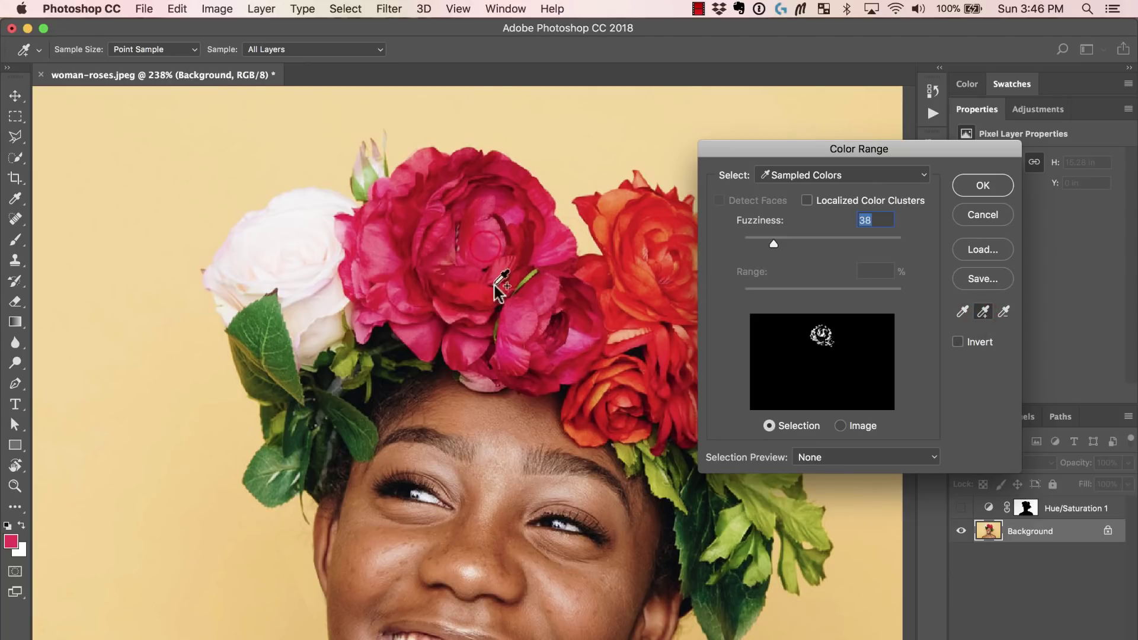
drag(514, 323, 447, 311)
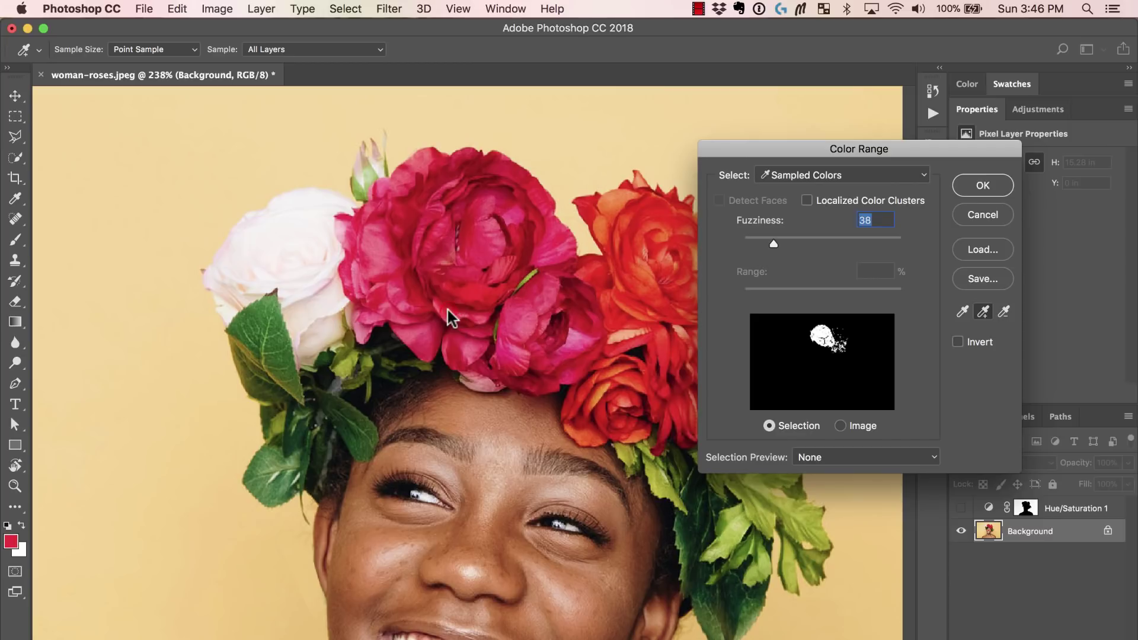
drag(557, 260, 530, 224)
mouse_move(769, 237)
mouse_down()
mouse_move(791, 239)
mouse_move(774, 240)
mouse_up()
scroll(637, 255, right, 5)
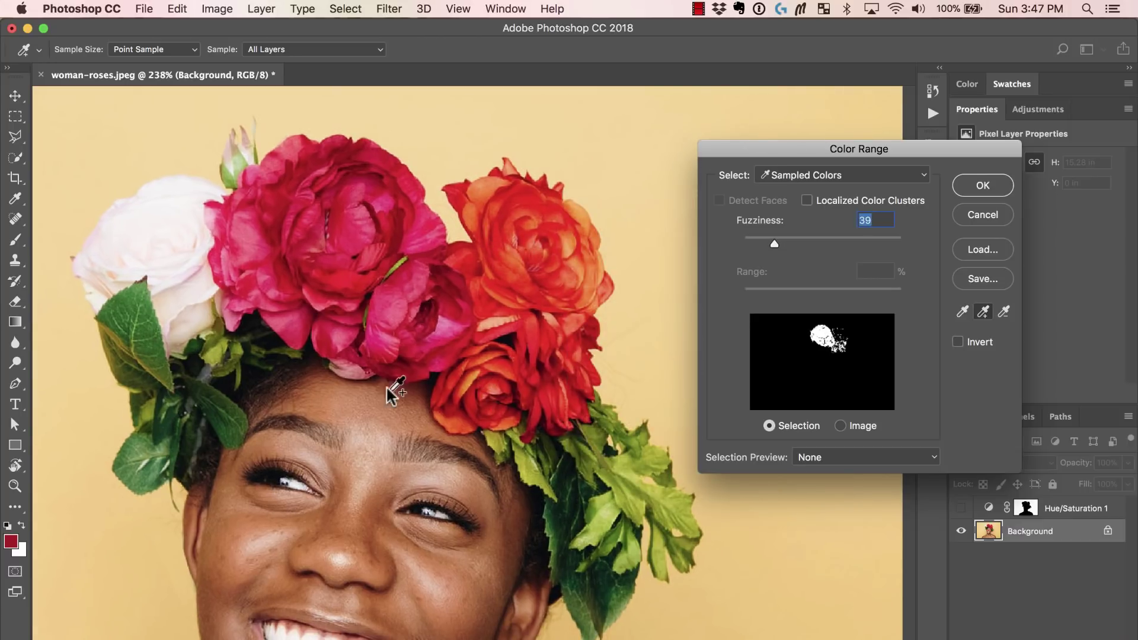
click(451, 307)
click(395, 300)
click(398, 308)
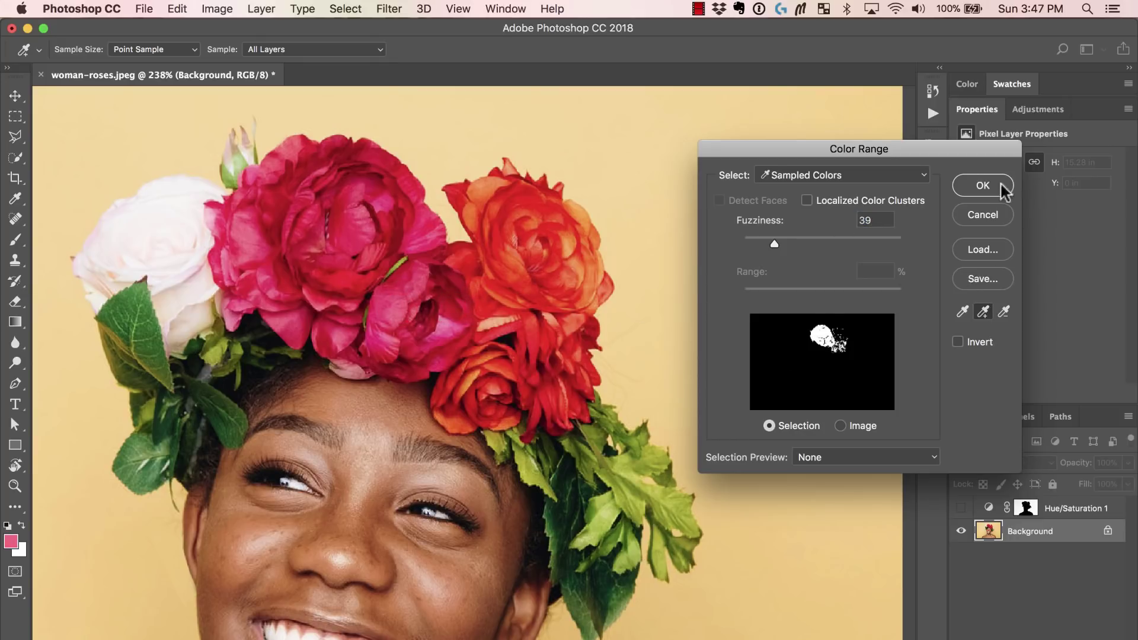
click(983, 186)
key(b)
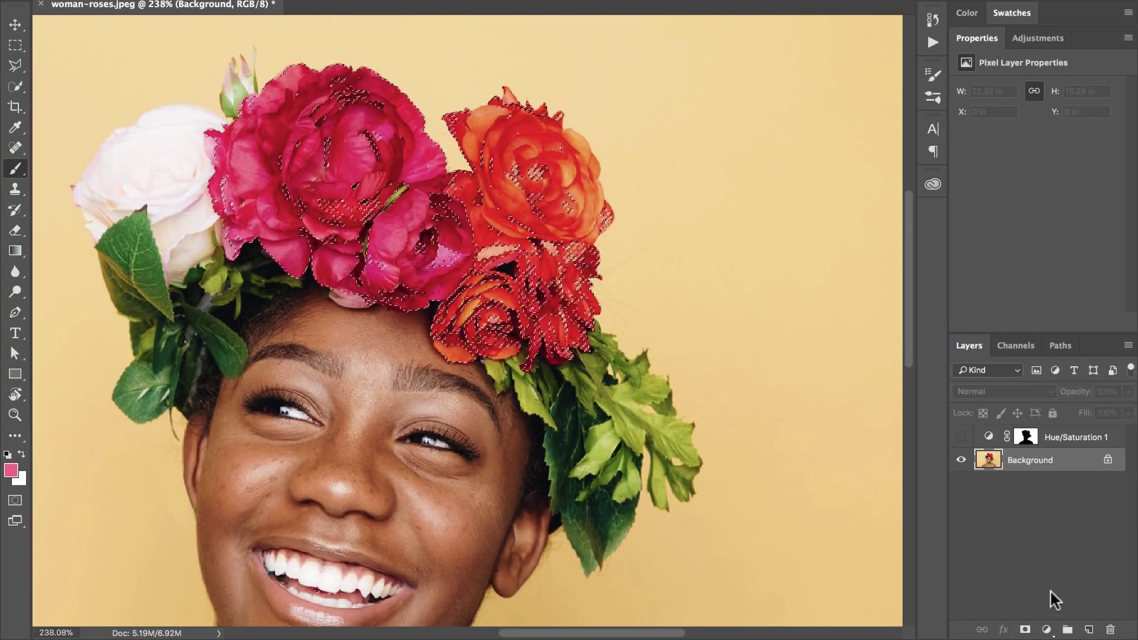
Add a second Hue/Saturation layer set to Hue +62 and copy the backdrop mask onto it
click(1046, 630)
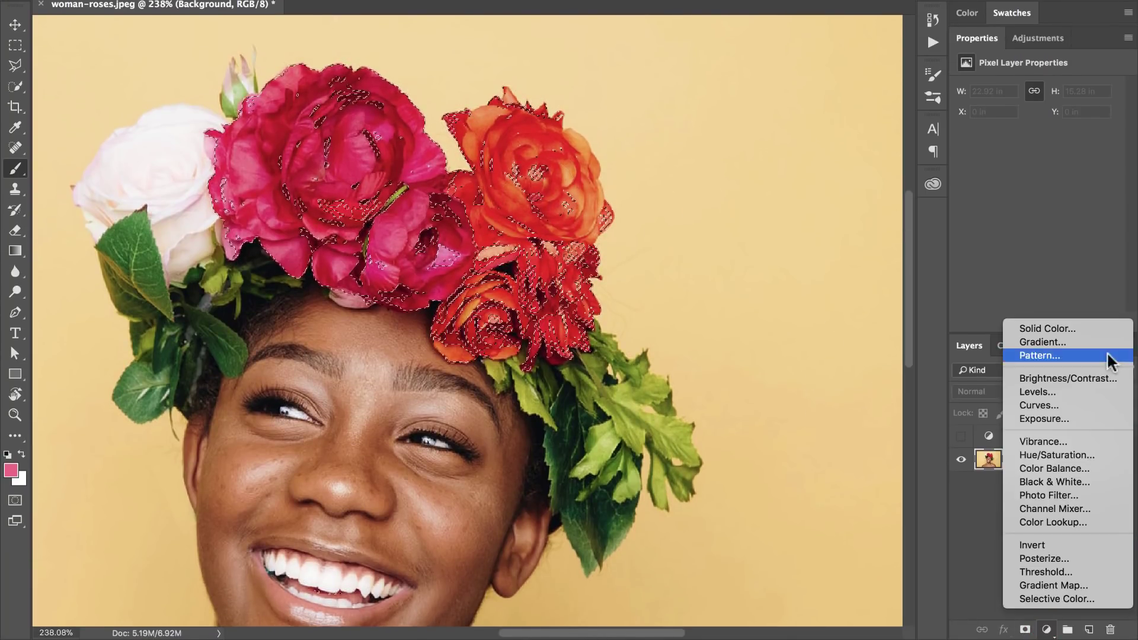
click(1079, 454)
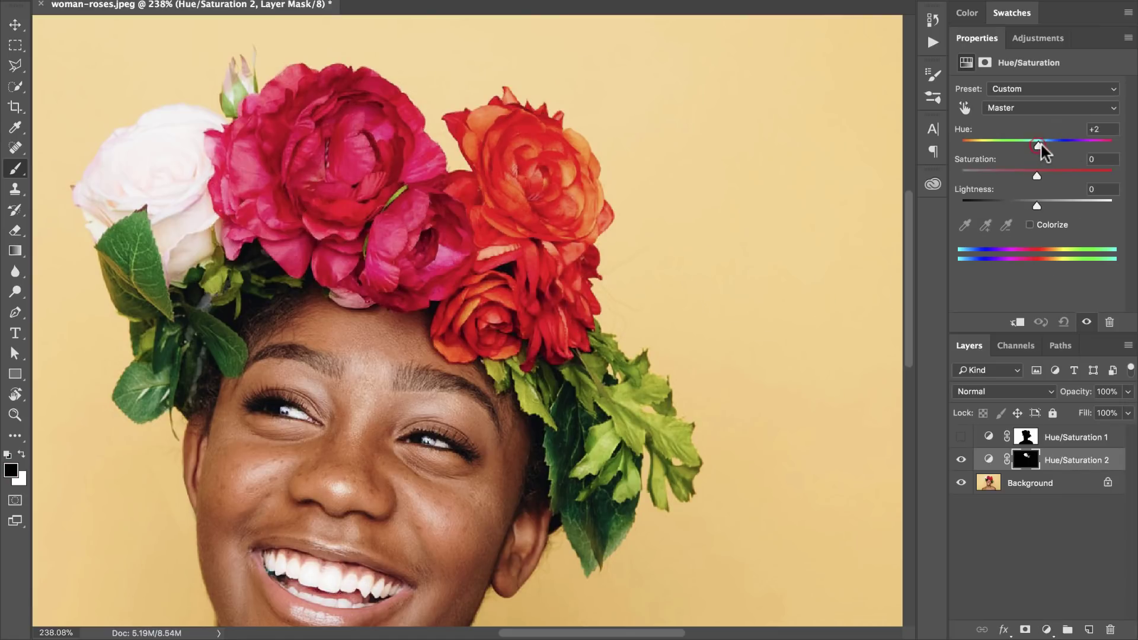
drag(1038, 145, 1075, 144)
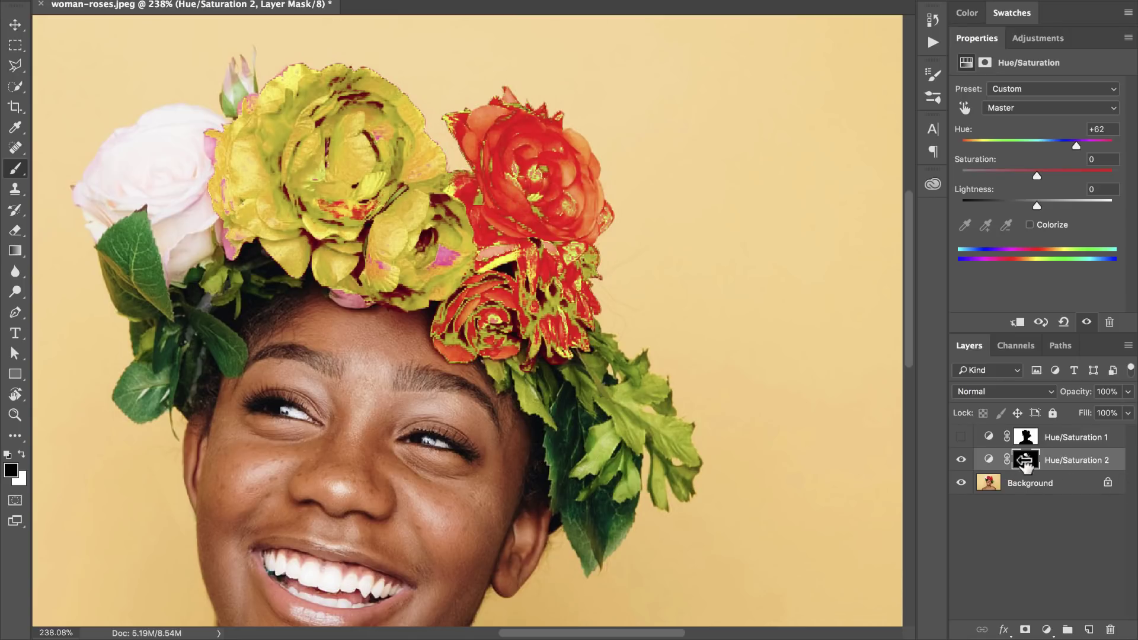
drag(1031, 448, 1027, 468)
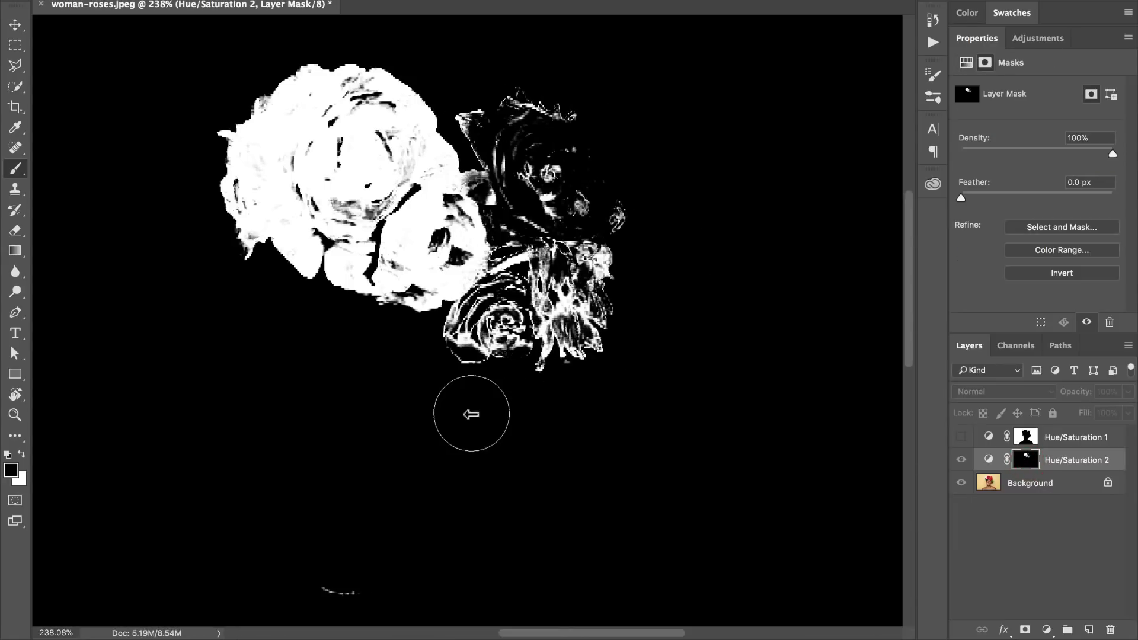
Paint the lower rose and side flower out of the Hue/Saturation 2 mask
scroll(471, 414, down, 3)
scroll(471, 414, right, 2)
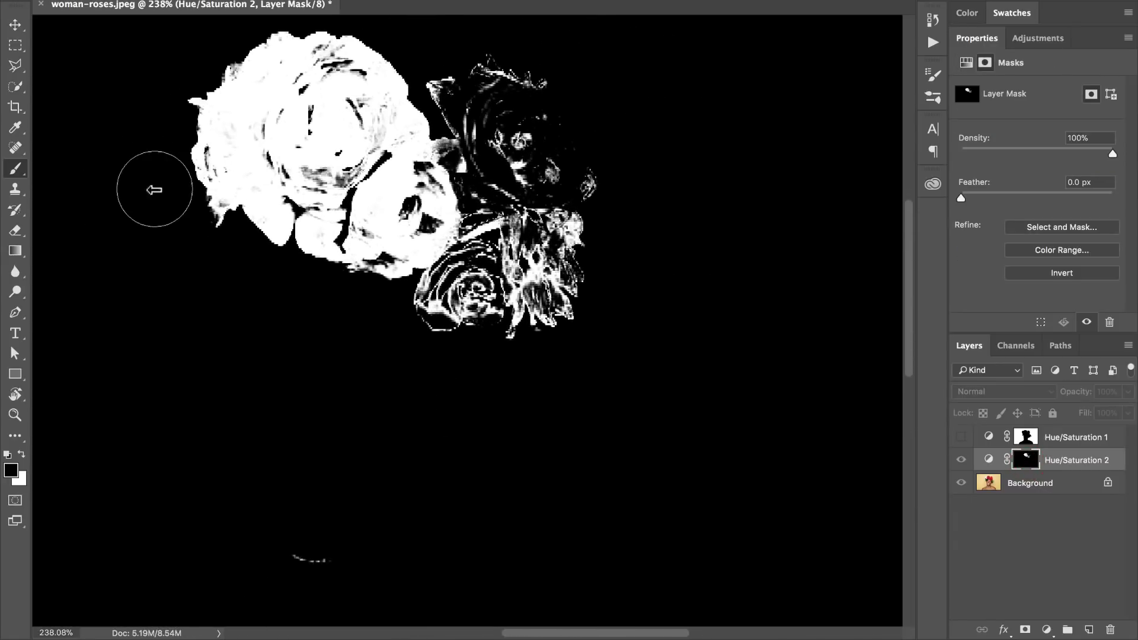
mouse_move(474, 291)
mouse_down()
mouse_move(428, 320)
mouse_move(560, 275)
mouse_move(528, 342)
mouse_move(524, 316)
mouse_move(569, 171)
mouse_move(524, 115)
mouse_move(518, 223)
mouse_move(485, 283)
mouse_move(507, 210)
mouse_move(467, 107)
mouse_move(466, 74)
mouse_move(579, 86)
mouse_move(471, 69)
mouse_move(447, 82)
mouse_move(468, 106)
mouse_move(493, 214)
mouse_move(427, 299)
mouse_move(362, 494)
mouse_move(301, 569)
mouse_up()
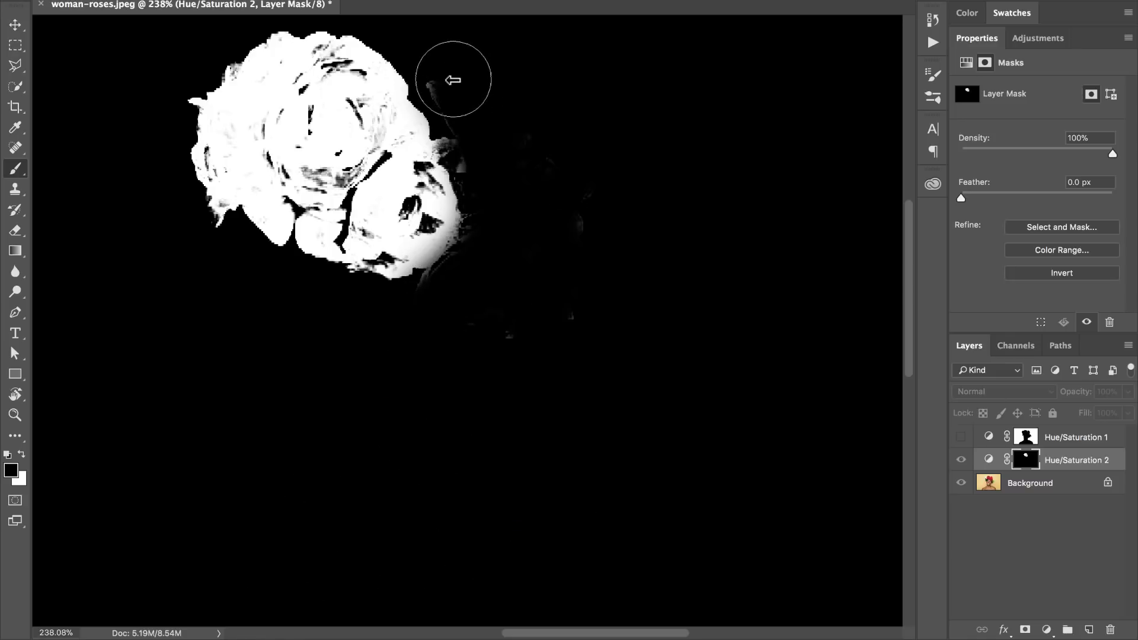
scroll(445, 114, up, 5)
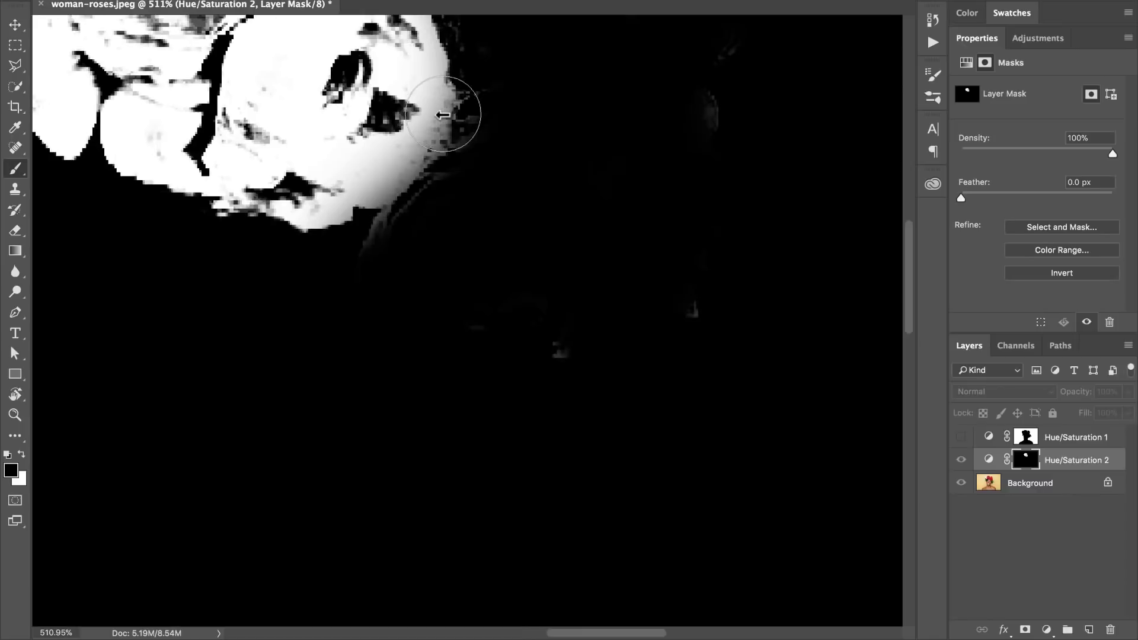
scroll(445, 115, up, 5)
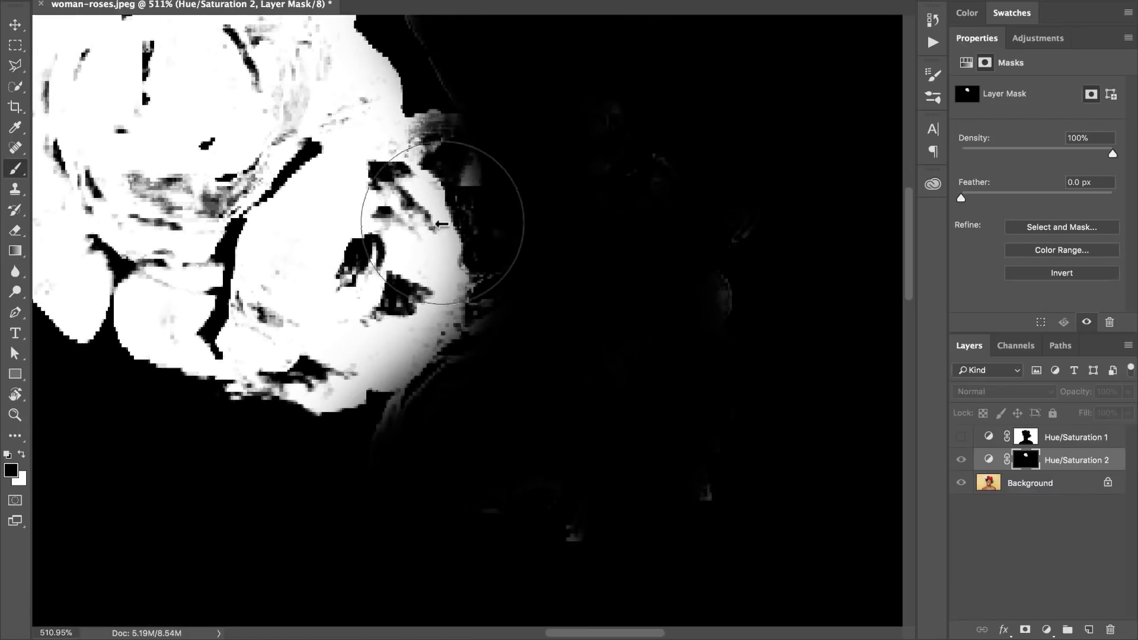
scroll(441, 224, down, 5)
scroll(442, 224, down, 3)
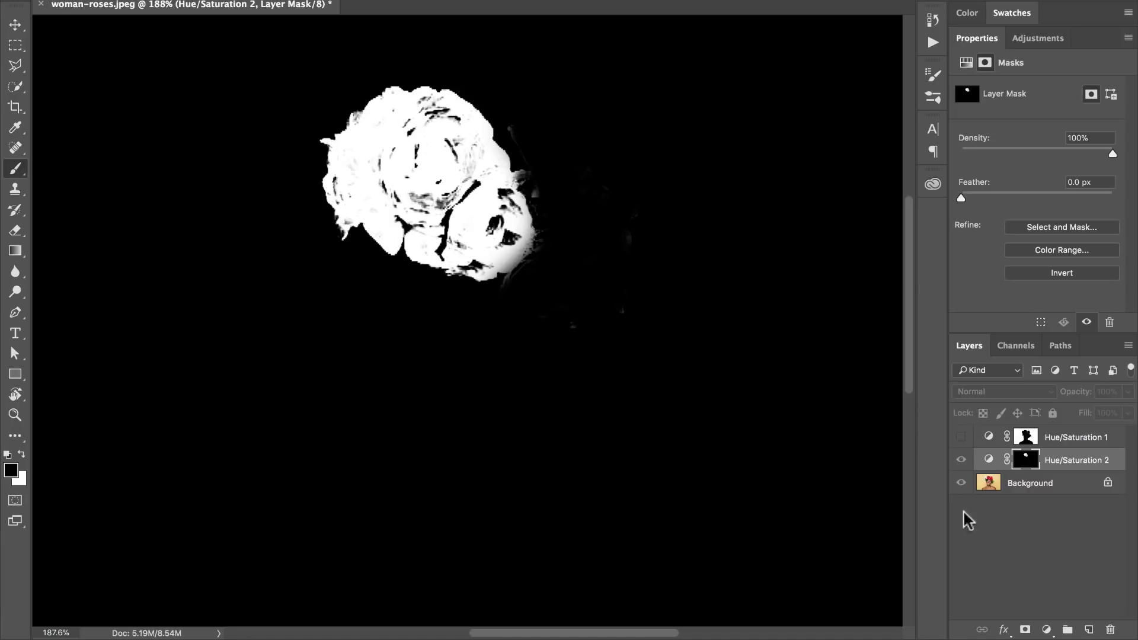
Shift the peony's hue to +34 for an orange-red tone, then view its mask alone
click(988, 460)
scroll(661, 347, right, 2)
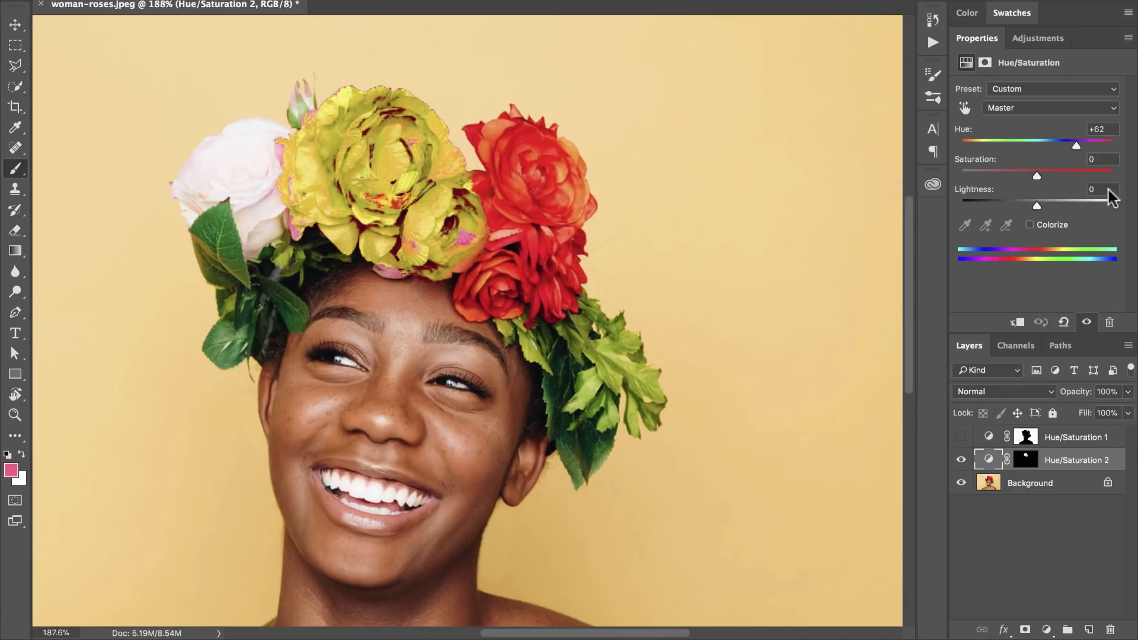
drag(1078, 132, 1064, 149)
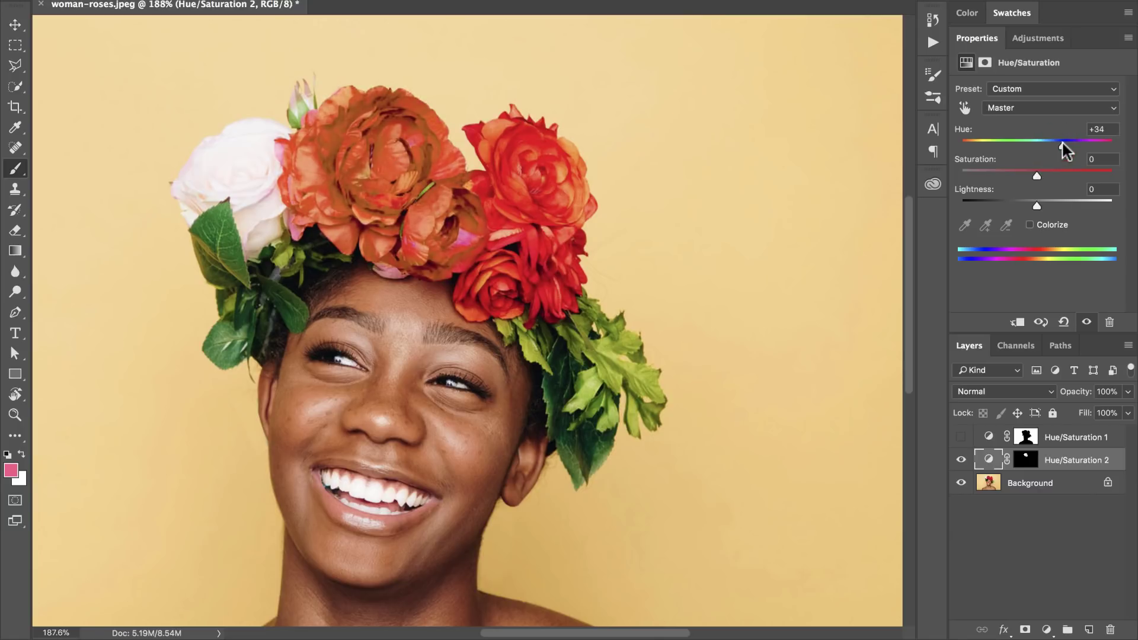
scroll(507, 178, up, 5)
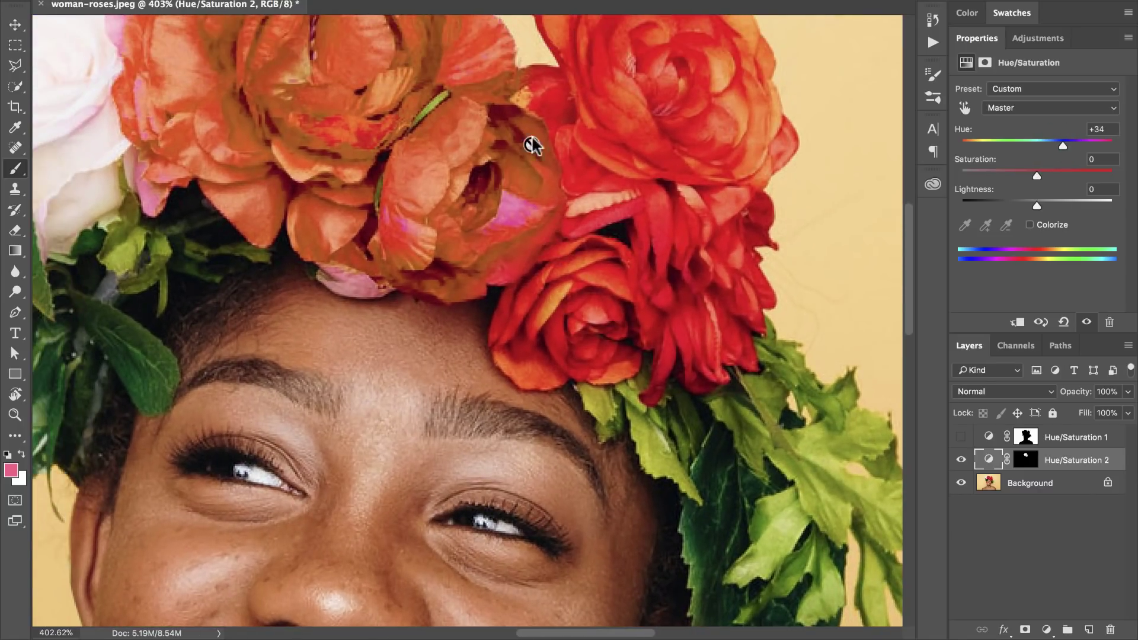
alt+click(1024, 462)
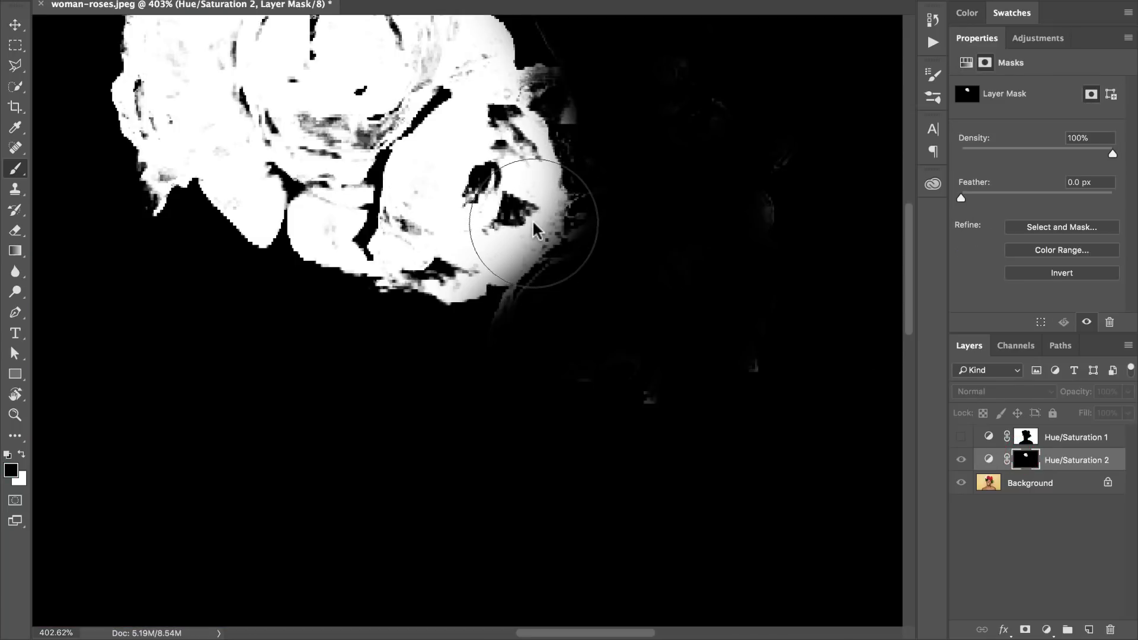
Paint white over the dark streaks in the peony mask, then shrink the brush
scroll(535, 230, up, 5)
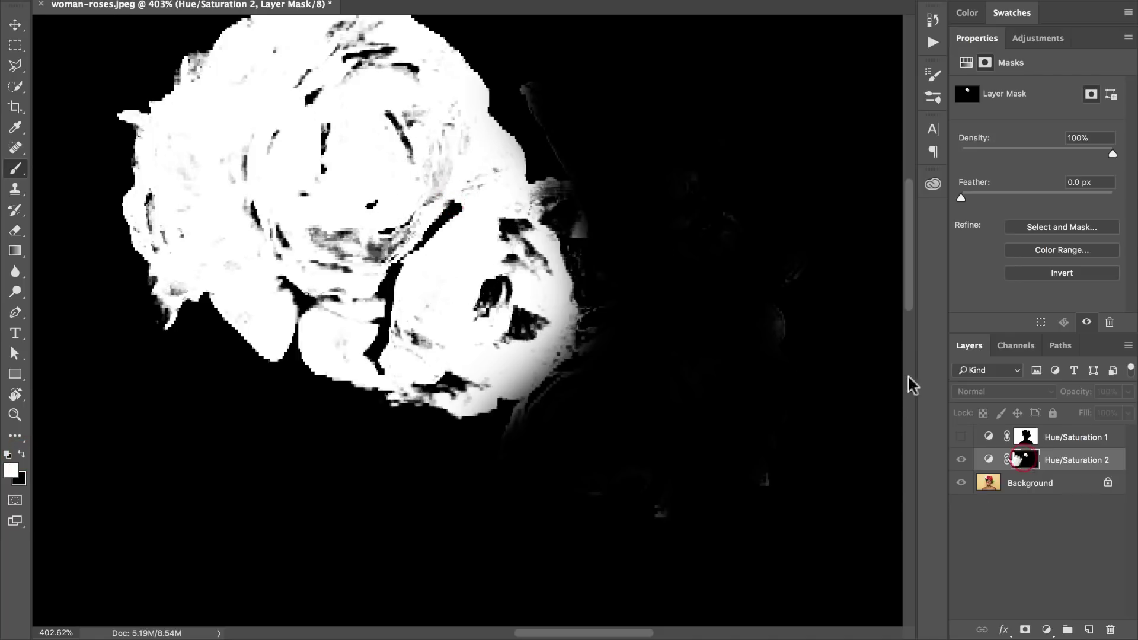
click(178, 1)
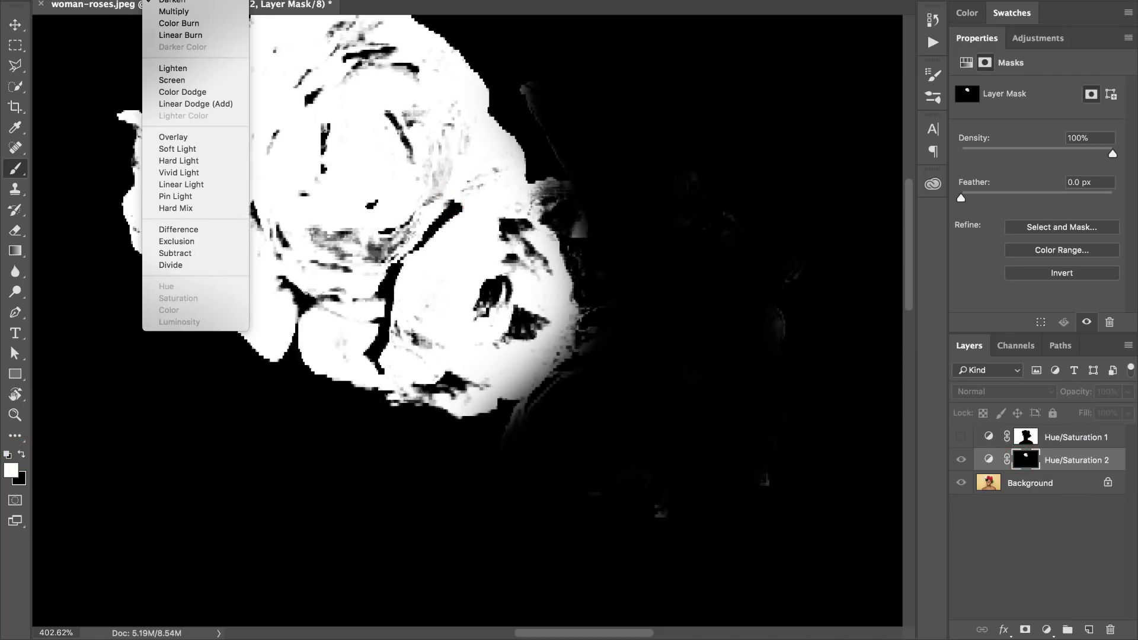
key(Escape)
mouse_move(385, 110)
mouse_down()
mouse_move(379, 148)
mouse_move(397, 274)
mouse_move(410, 251)
mouse_move(376, 313)
mouse_move(420, 338)
mouse_move(482, 326)
mouse_move(490, 278)
mouse_move(461, 221)
mouse_move(557, 269)
mouse_up()
right_click(557, 269)
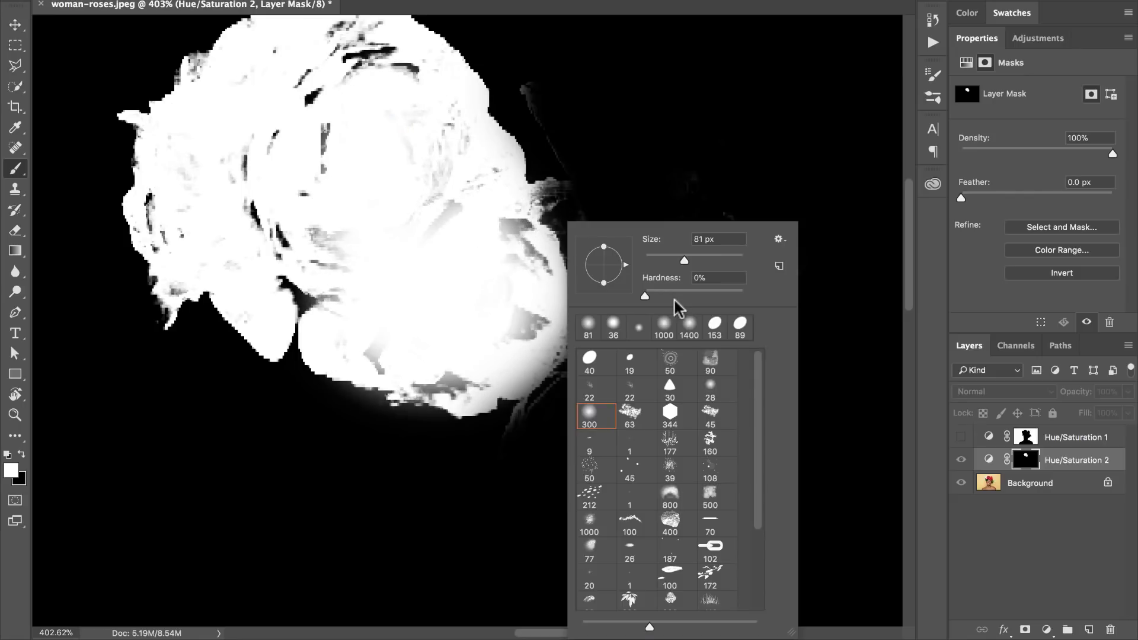
click(515, 239)
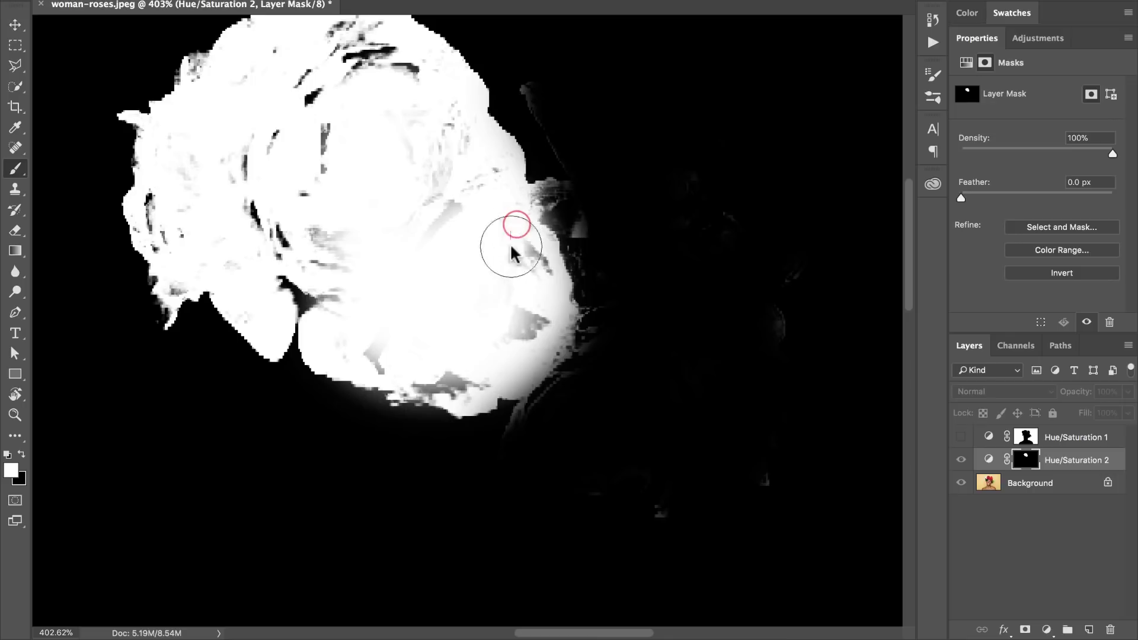
Whiten the remaining grey streaks in the mask and return to the colour photo
mouse_move(423, 373)
mouse_down()
mouse_move(371, 345)
mouse_move(340, 257)
mouse_move(251, 203)
mouse_move(257, 159)
mouse_move(400, 181)
mouse_move(469, 177)
mouse_move(399, 116)
mouse_move(291, 105)
mouse_move(358, 55)
mouse_up()
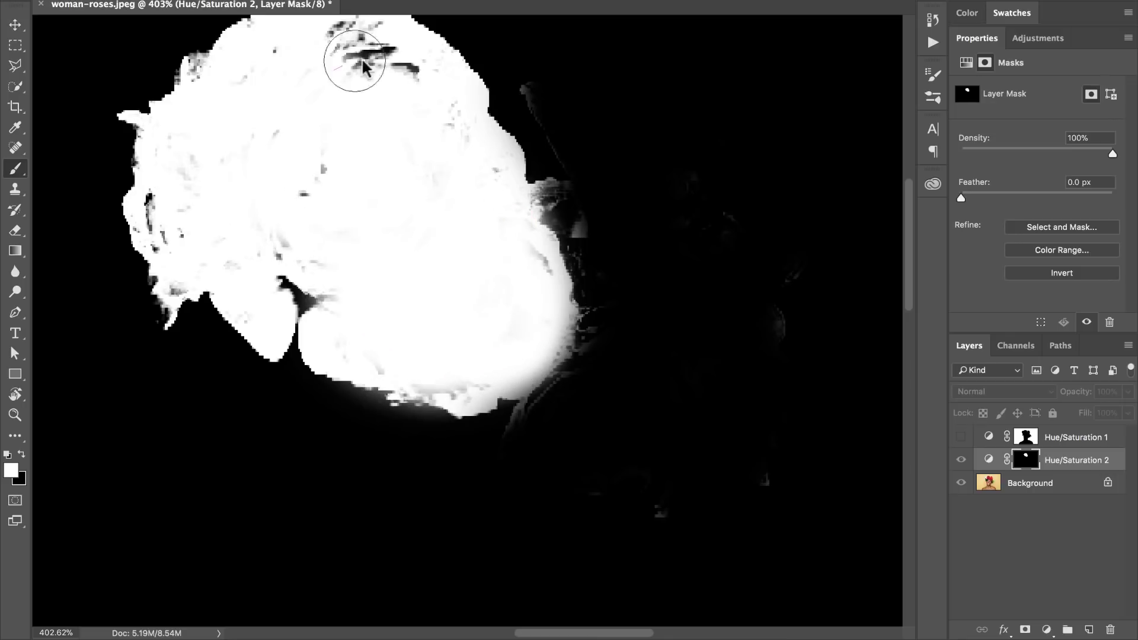
scroll(406, 77, up, 3)
click(403, 97)
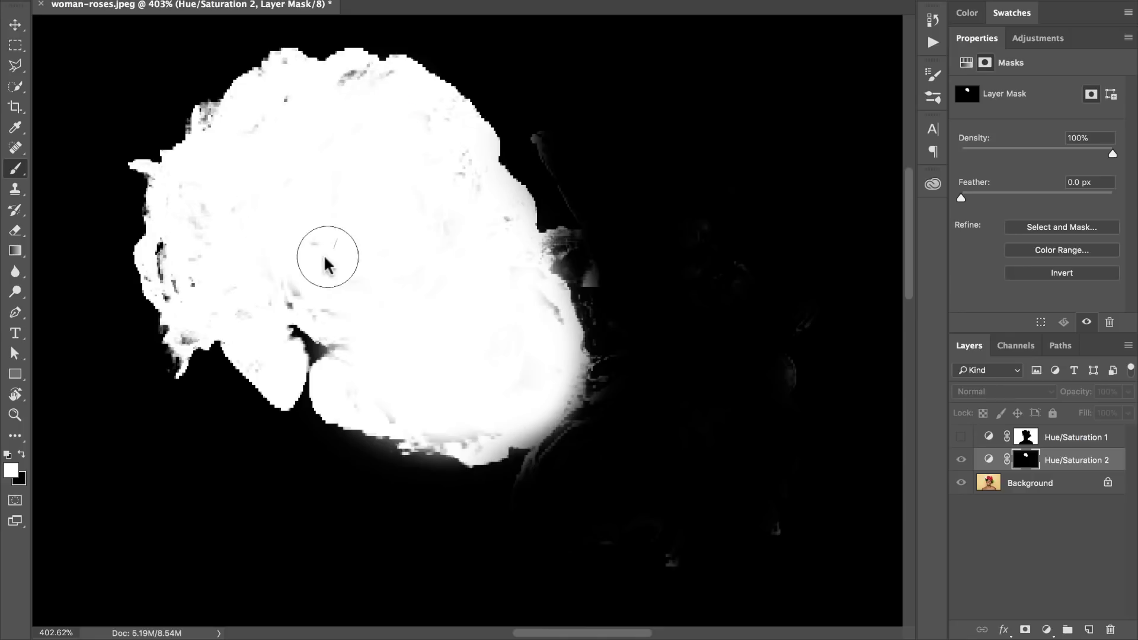
click(324, 278)
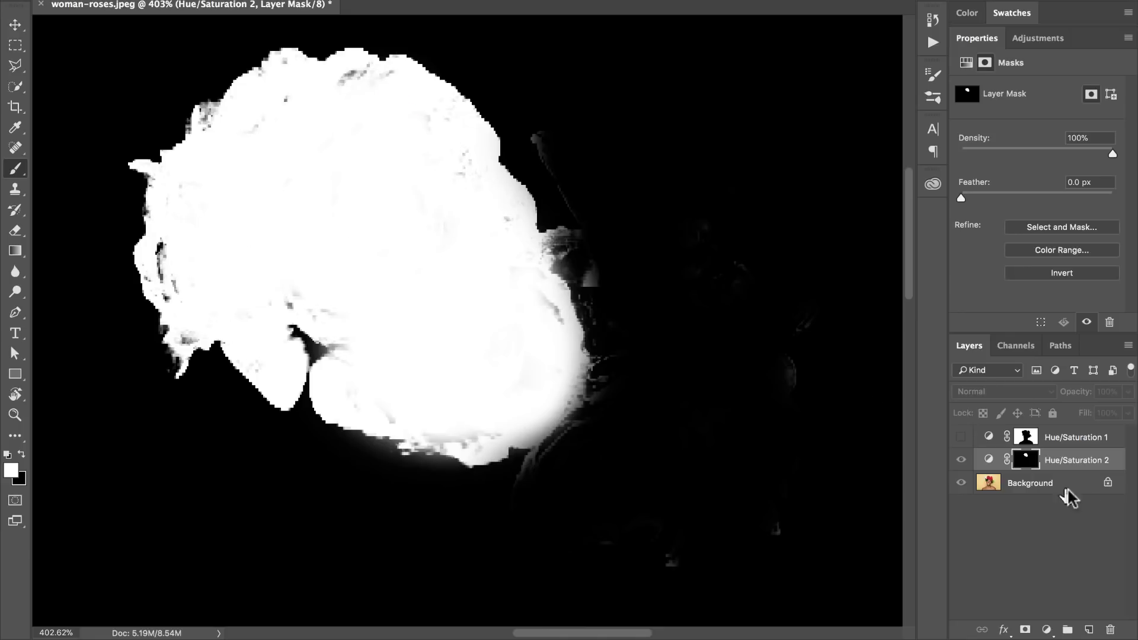
click(985, 457)
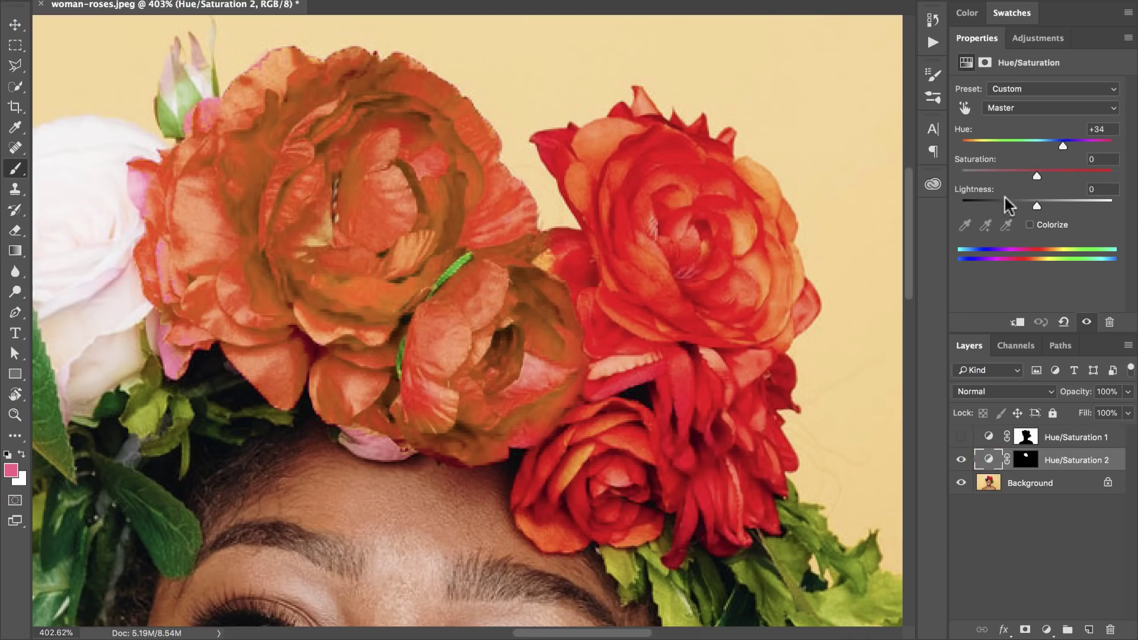
Colorize the second Hue/Saturation layer at Hue 270 and Saturation 65
mouse_move(1056, 145)
mouse_down()
mouse_move(992, 143)
mouse_move(1068, 151)
mouse_move(1054, 142)
mouse_up()
scroll(430, 379, down, 3)
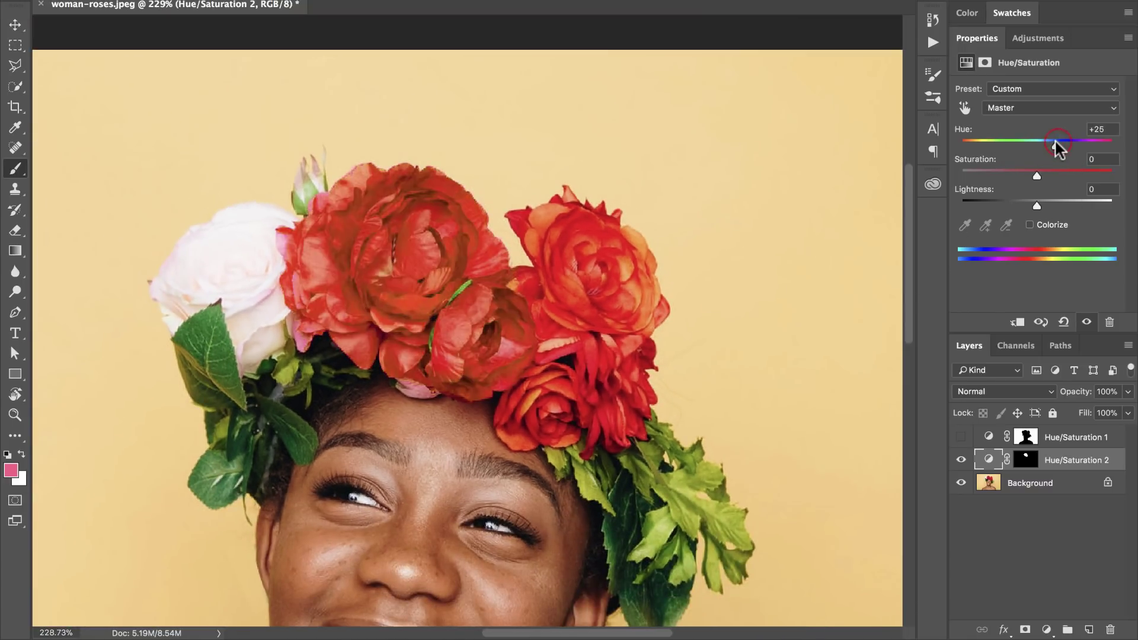
click(1049, 224)
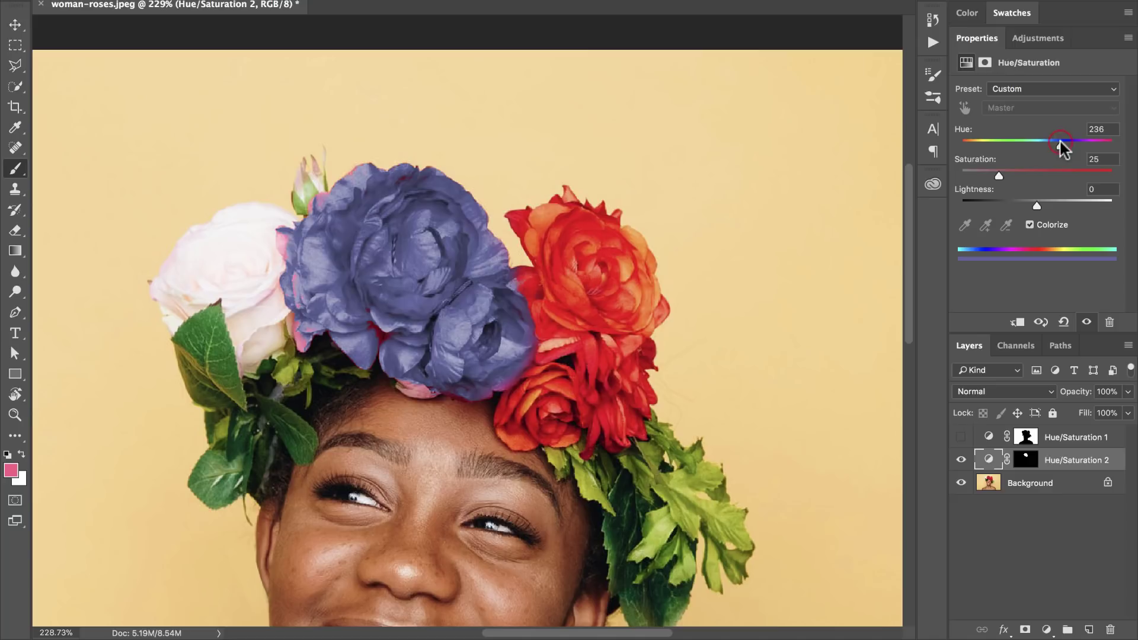
drag(1074, 144, 1072, 144)
drag(1014, 175, 1060, 176)
scroll(577, 362, down, 5)
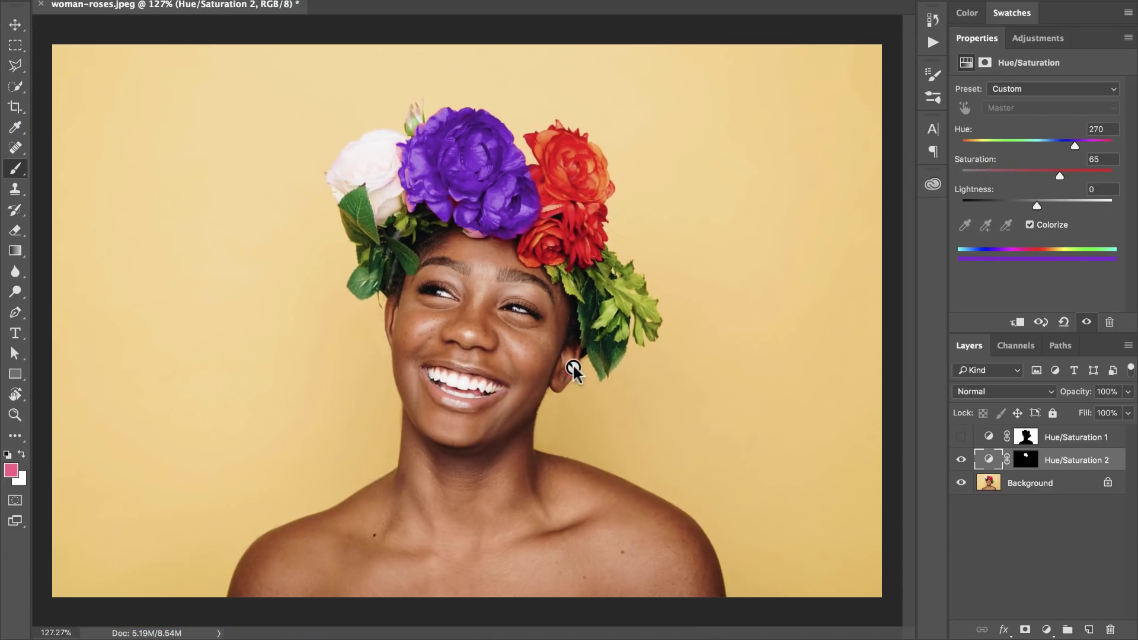
Show the blue backdrop adjustment again and group both Hue/Saturation layers into Group 1
click(958, 437)
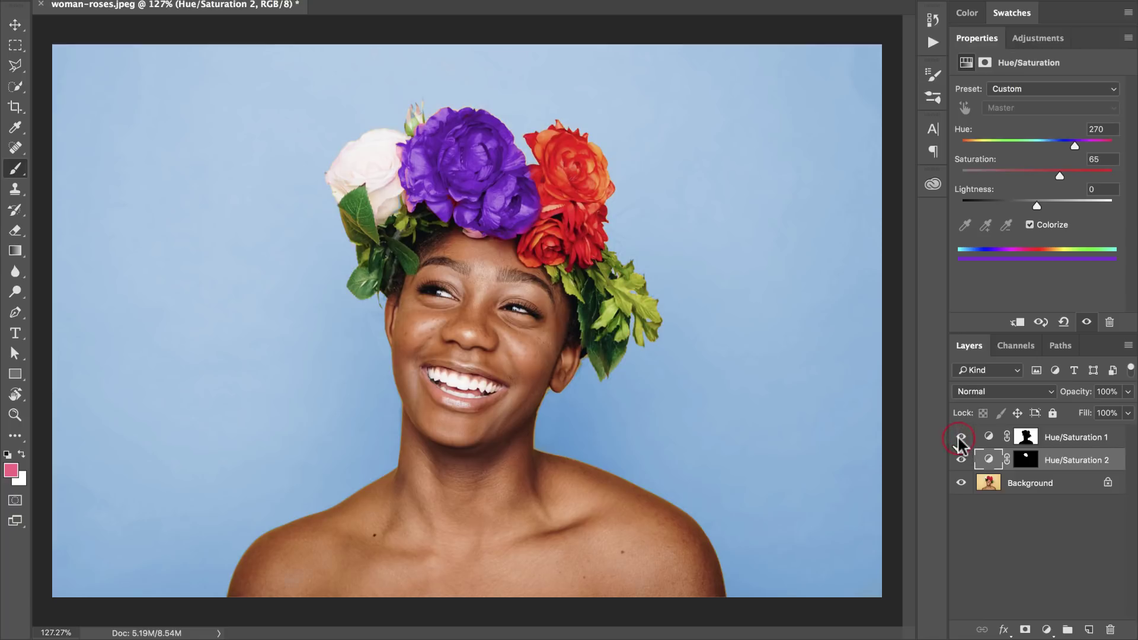
shift+click(1065, 435)
key(super+g)
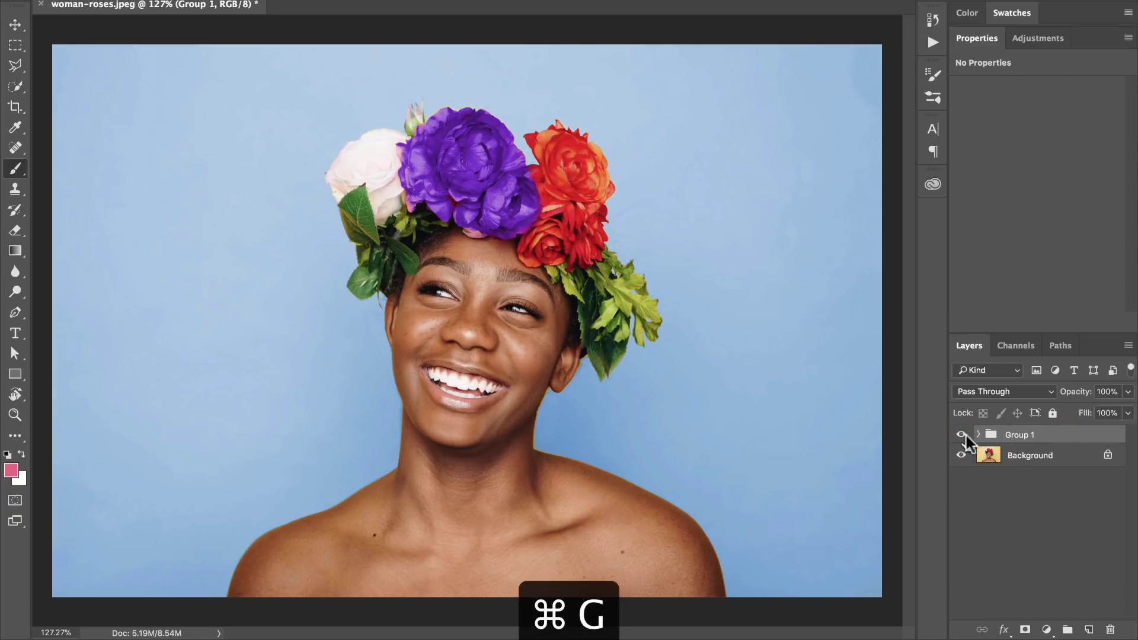
Toggle Group 1's visibility to compare the original and recolored image
click(962, 434)
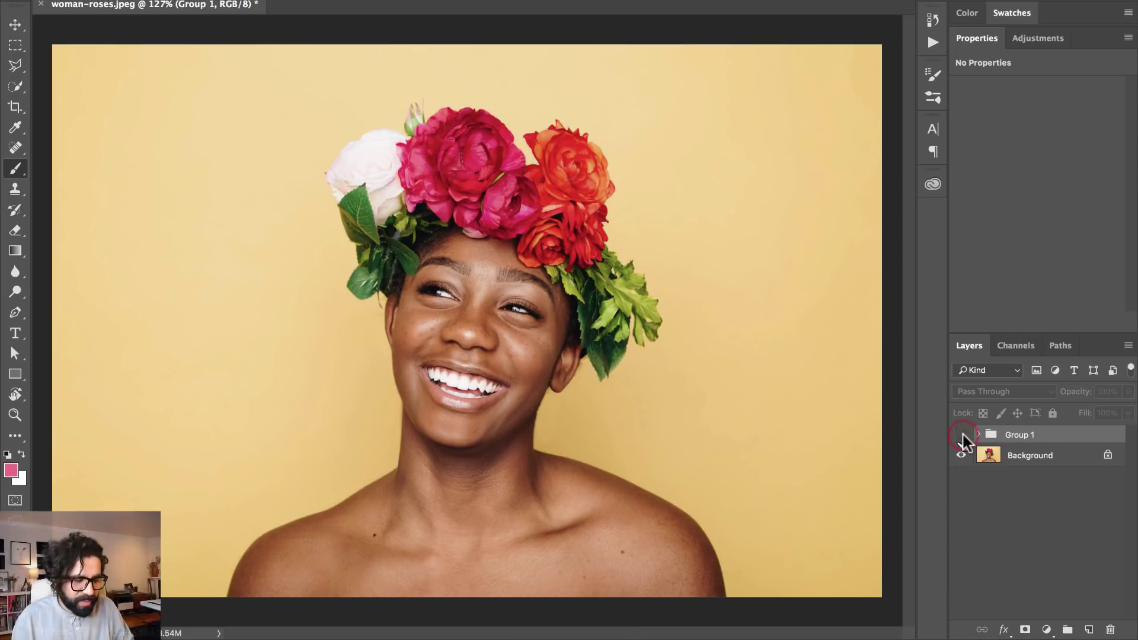
click(962, 434)
click(961, 434)
click(961, 435)
click(961, 434)
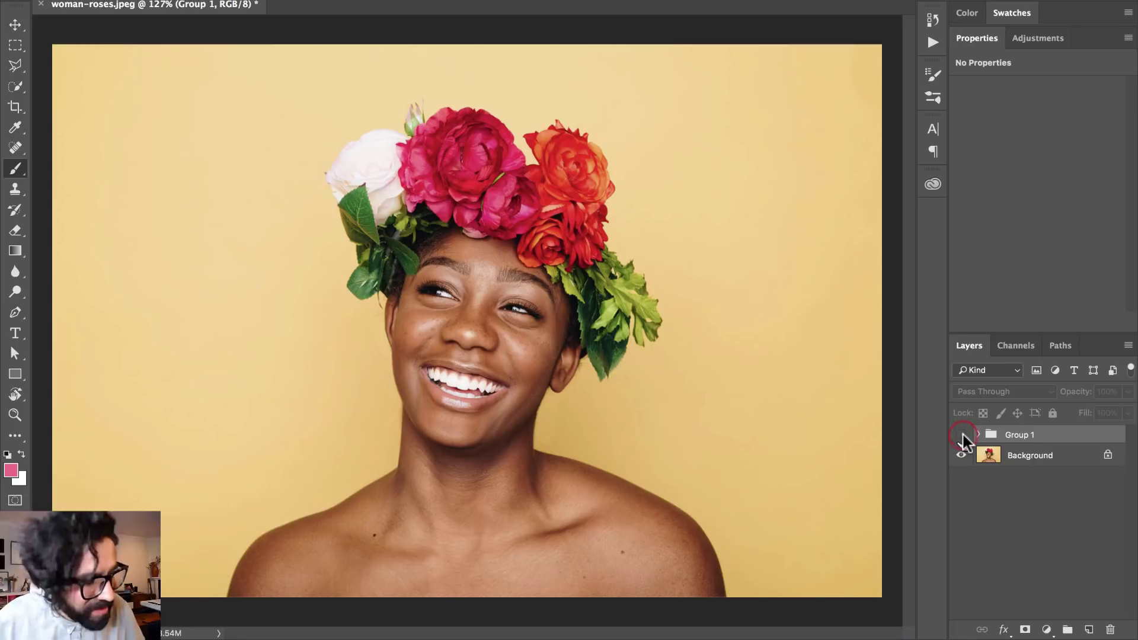
click(961, 434)
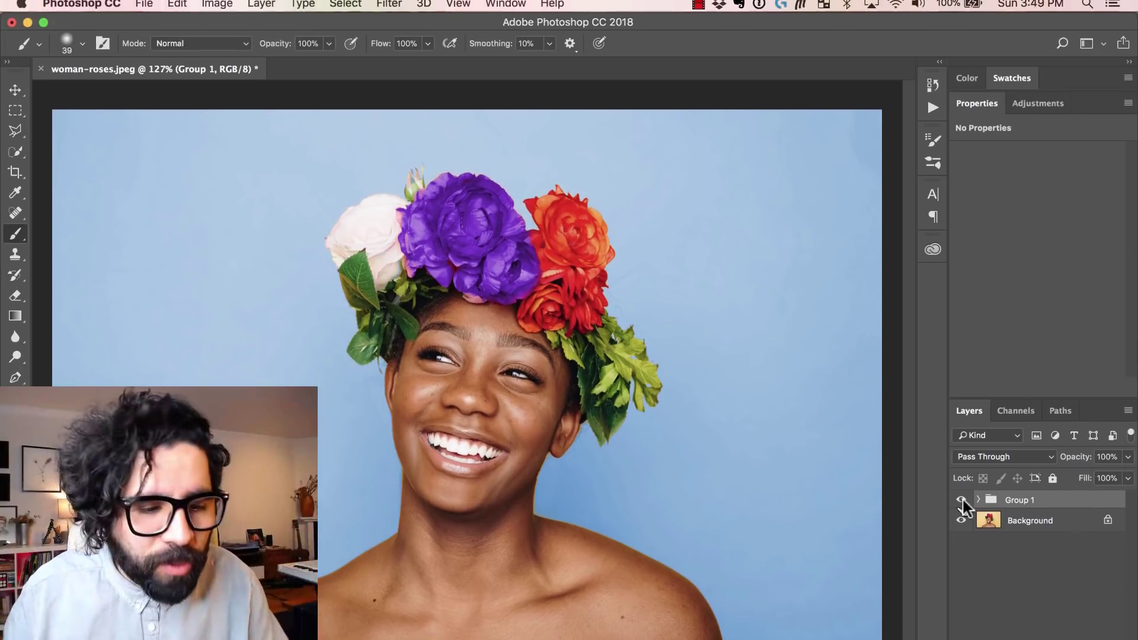
click(350, 9)
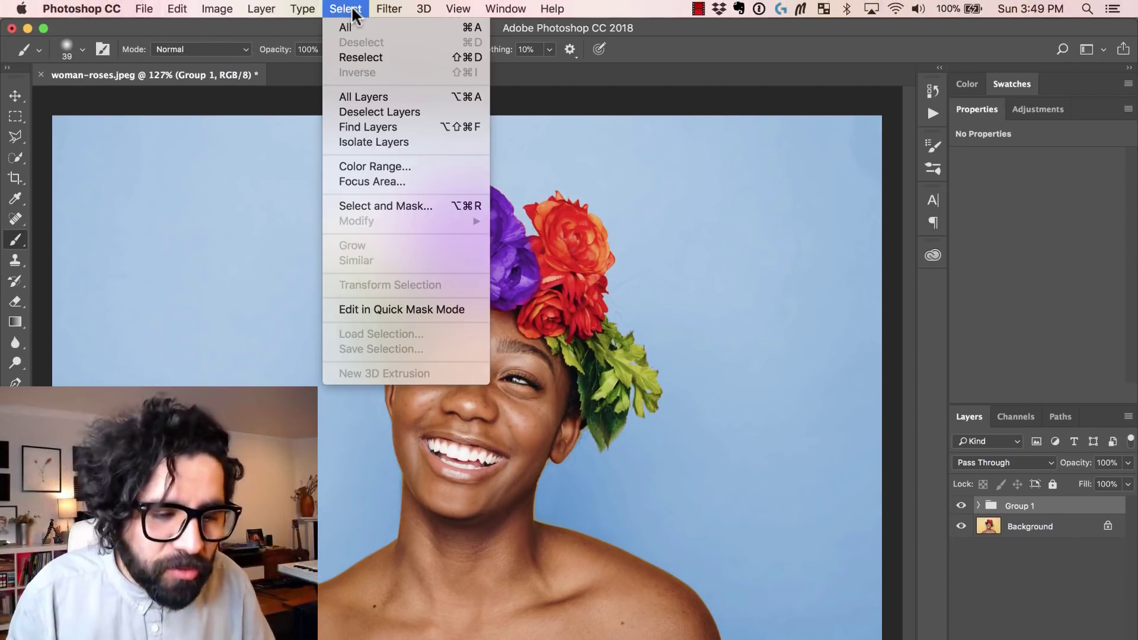